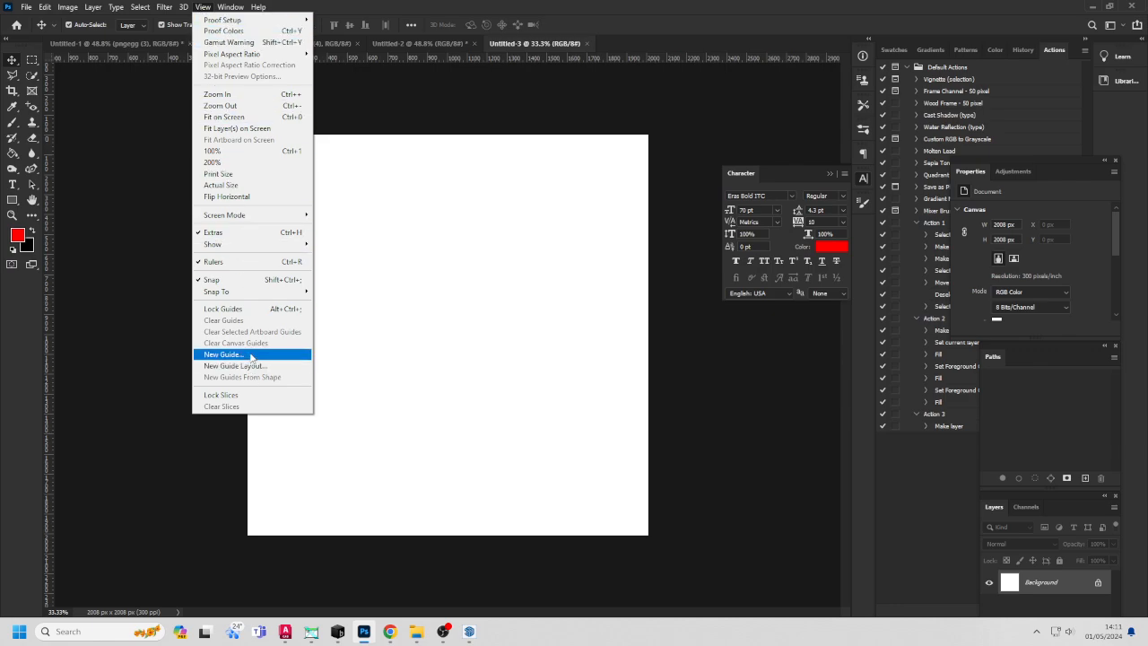
# Add a guide layout with 10 mm margins on all four sides of the canvas
pyautogui.click(260, 366)
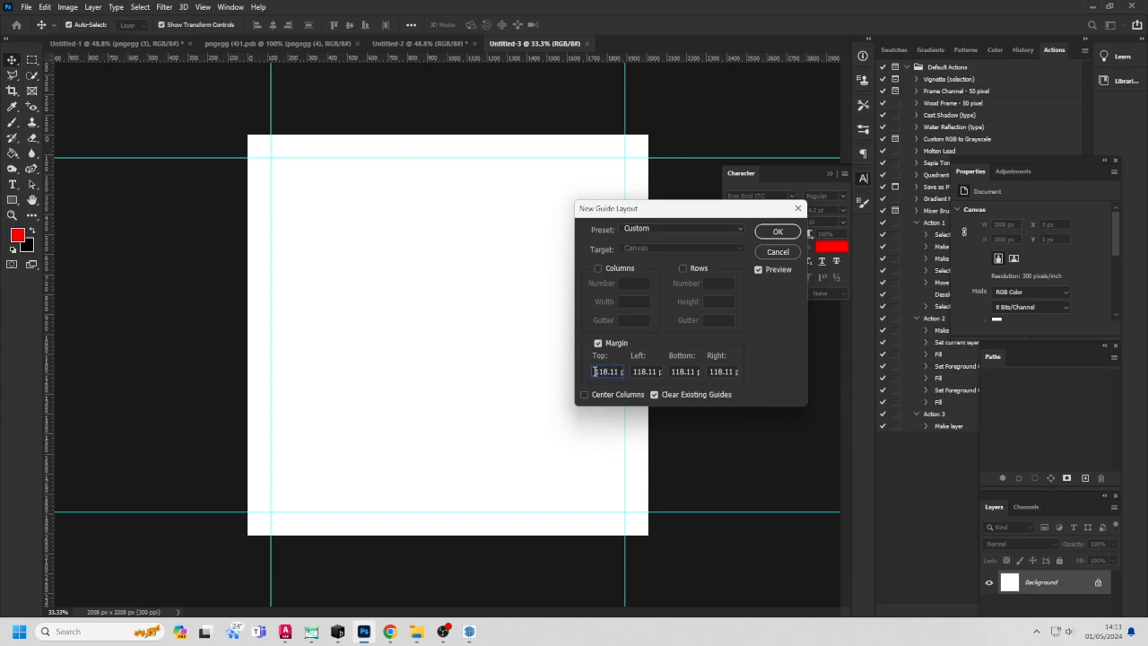
pyautogui.moveTo(595, 372); pyautogui.dragTo(743, 372)
pyautogui.write('10')
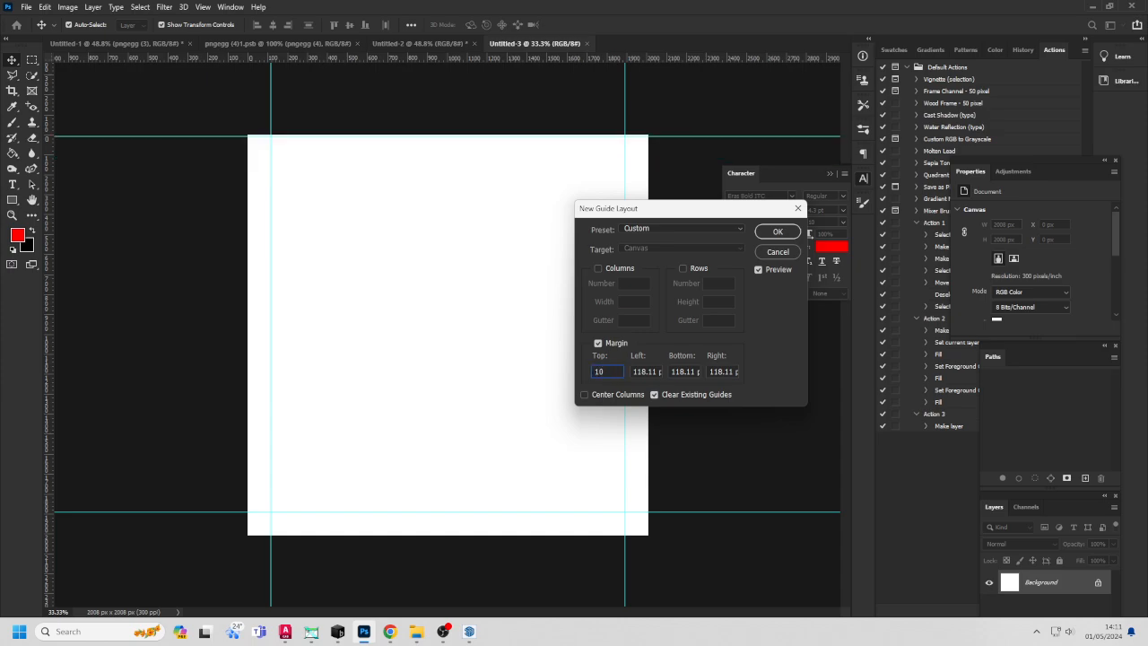
pyautogui.write('mm')
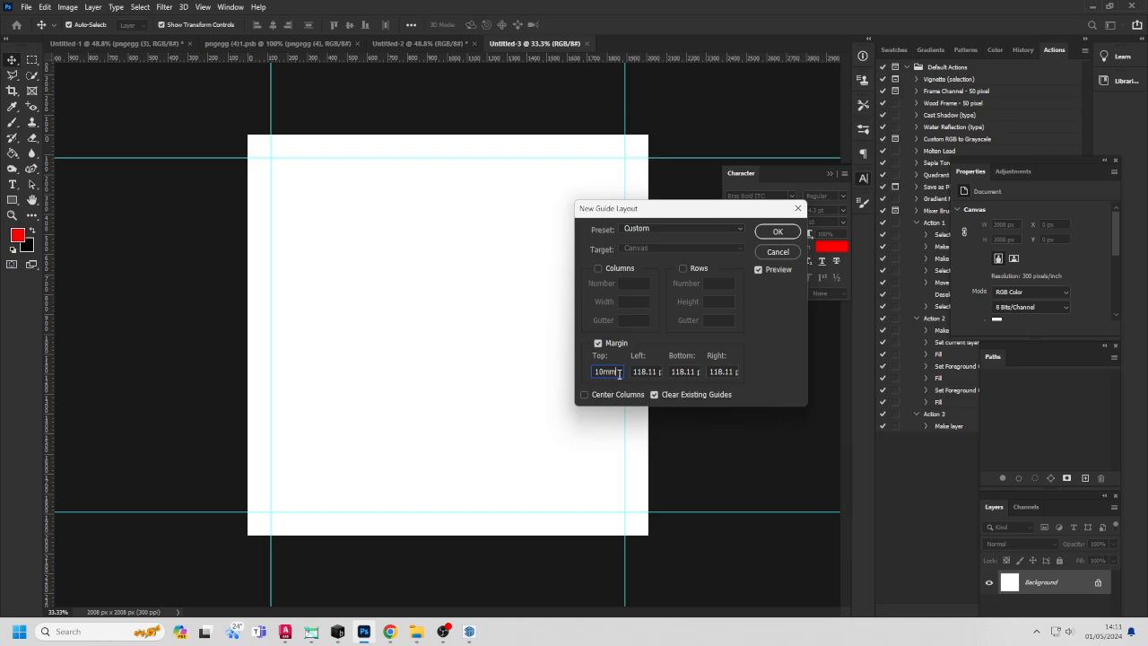
pyautogui.moveTo(619, 374); pyautogui.dragTo(582, 367)
pyautogui.press('Tab')
pyautogui.write('10mm')
pyautogui.moveTo(672, 371); pyautogui.dragTo(790, 382)
pyautogui.write('10mm10mm')
pyautogui.click(777, 233)
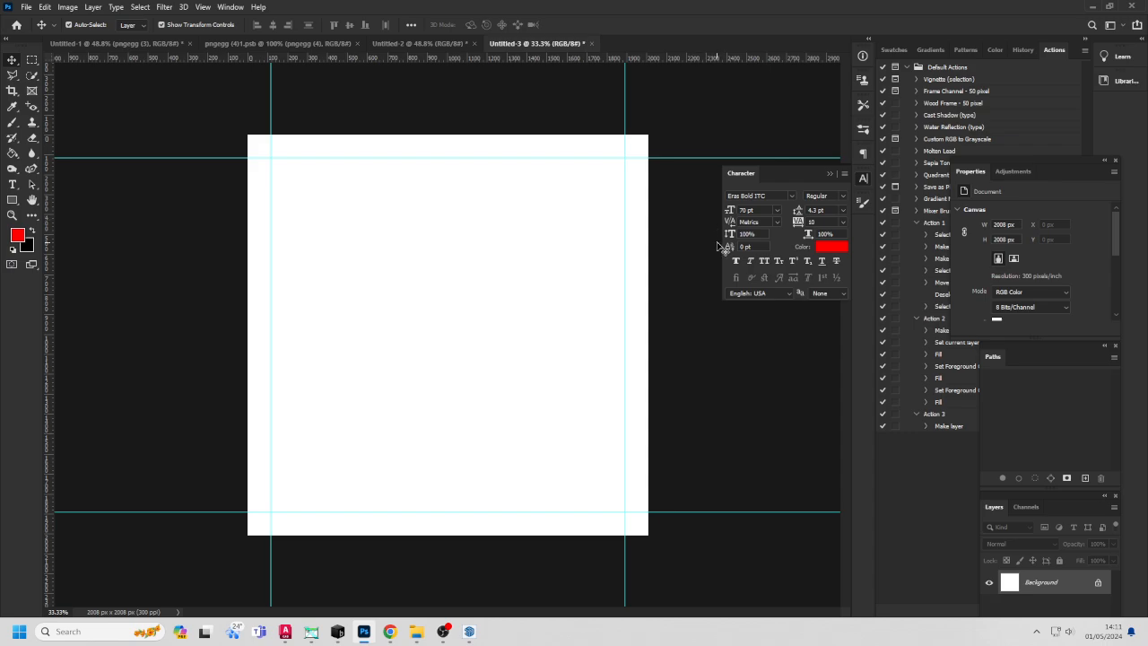
# Draw a rectangle of about 2008 by 2011 px covering the whole canvas and fill it with dark red
pyautogui.click(13, 199)
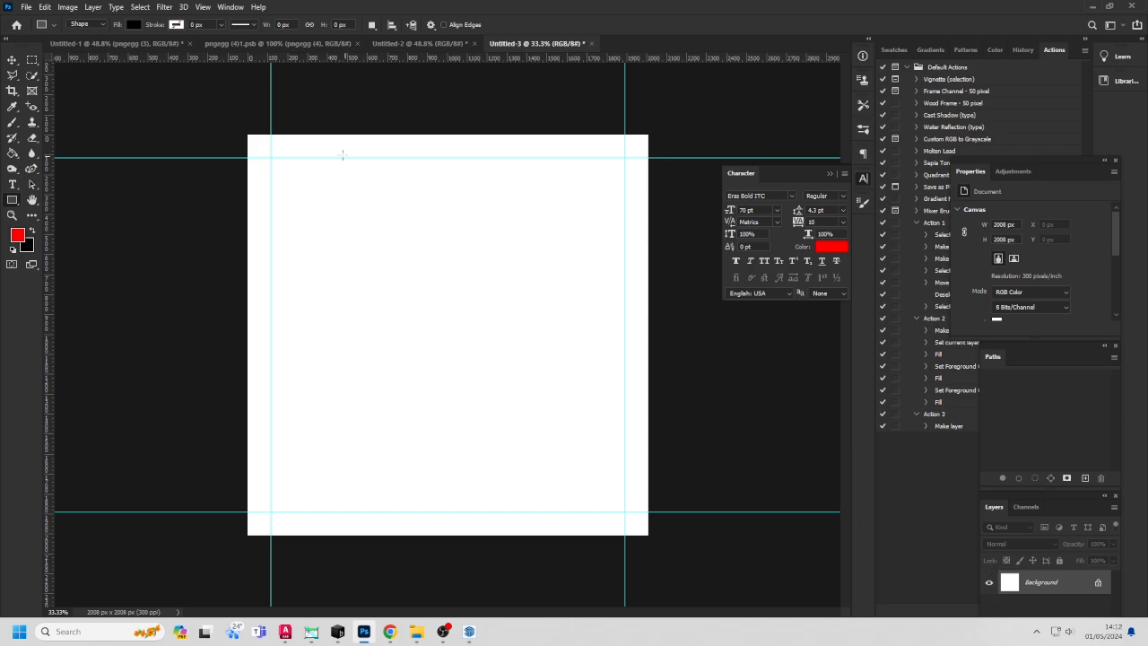
pyautogui.moveTo(248, 135); pyautogui.dragTo(648, 535)
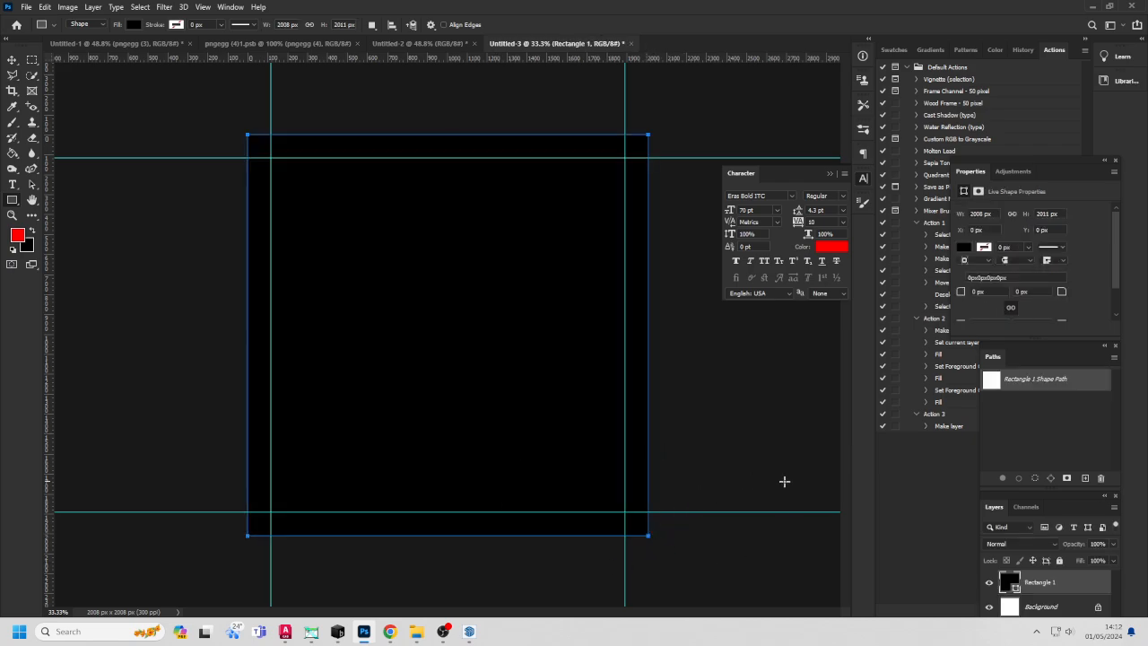
pyautogui.click(963, 247)
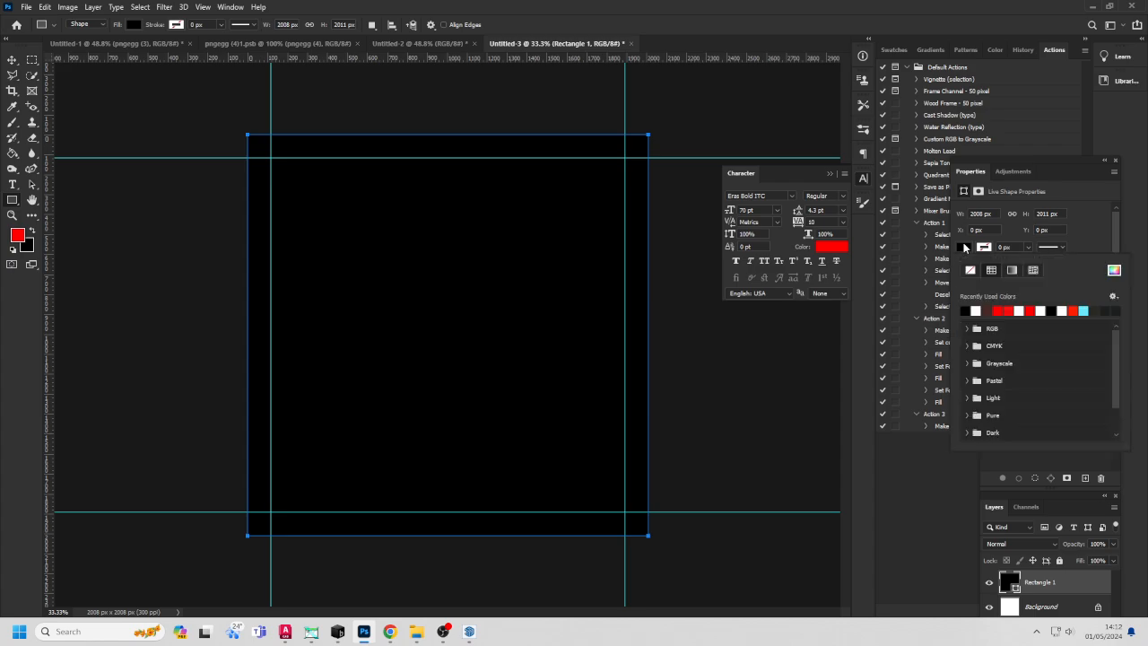
pyautogui.click(1114, 270)
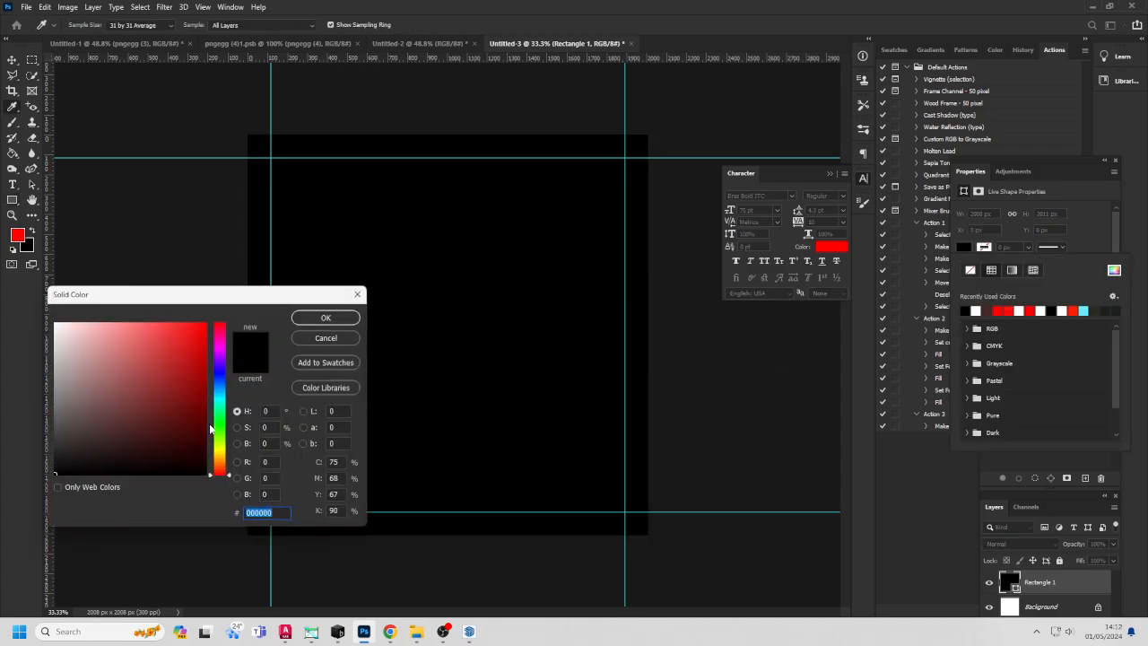
pyautogui.click(189, 348)
pyautogui.click(184, 438)
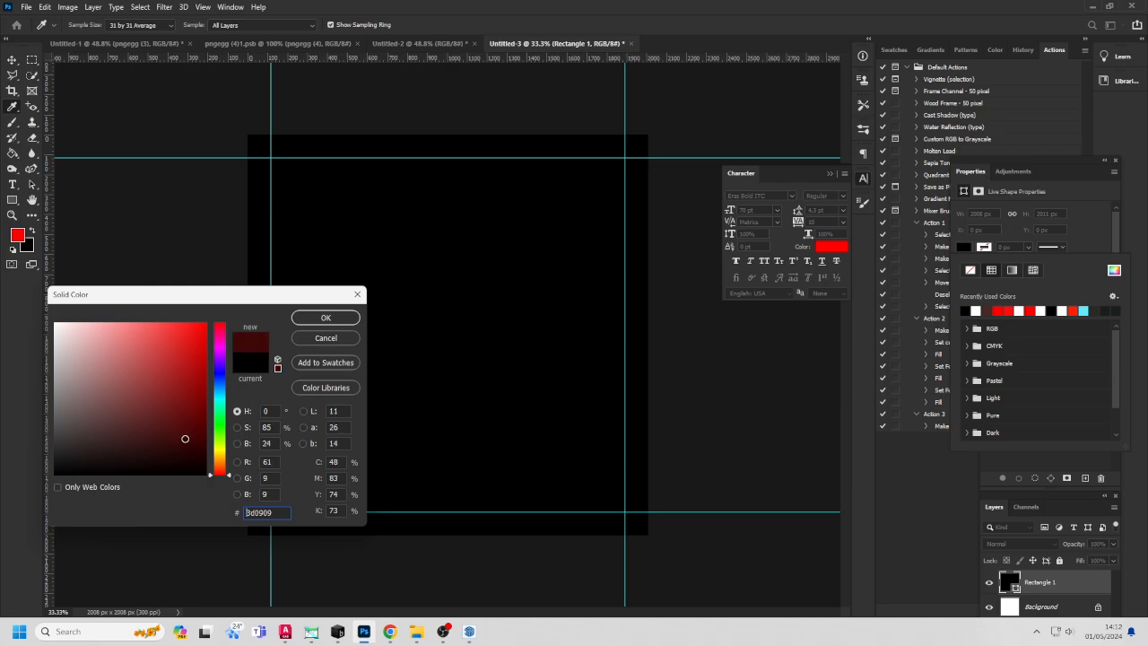
pyautogui.moveTo(185, 439); pyautogui.dragTo(207, 420)
pyautogui.click(325, 317)
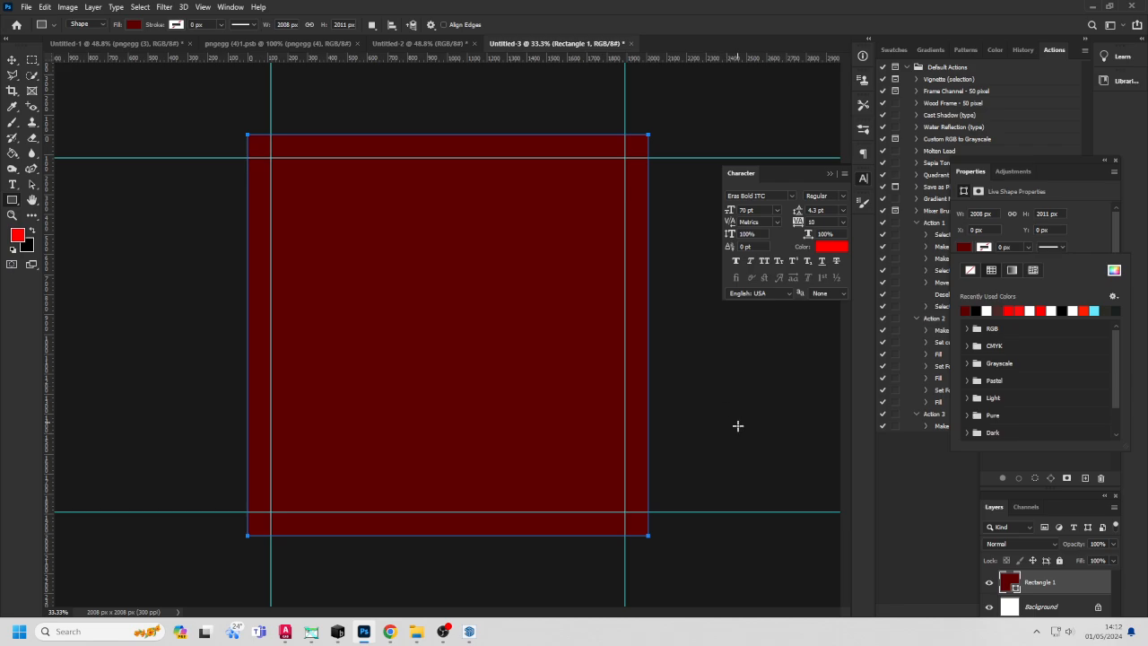
pyautogui.click(730, 458)
pyautogui.click(13, 60)
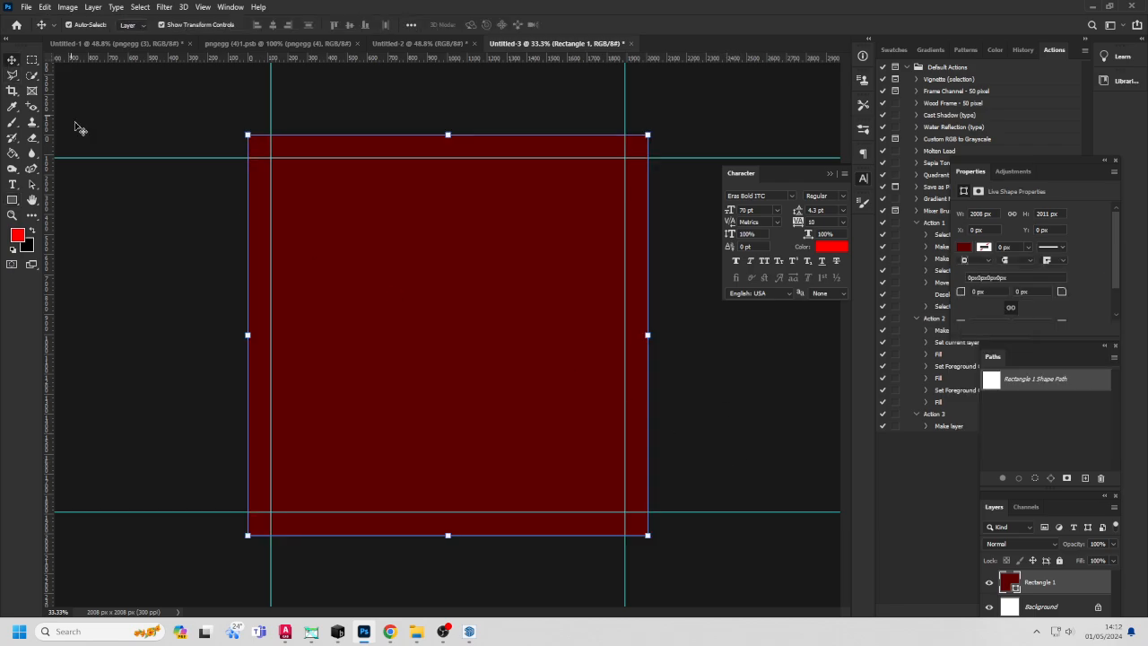
pyautogui.click(216, 221)
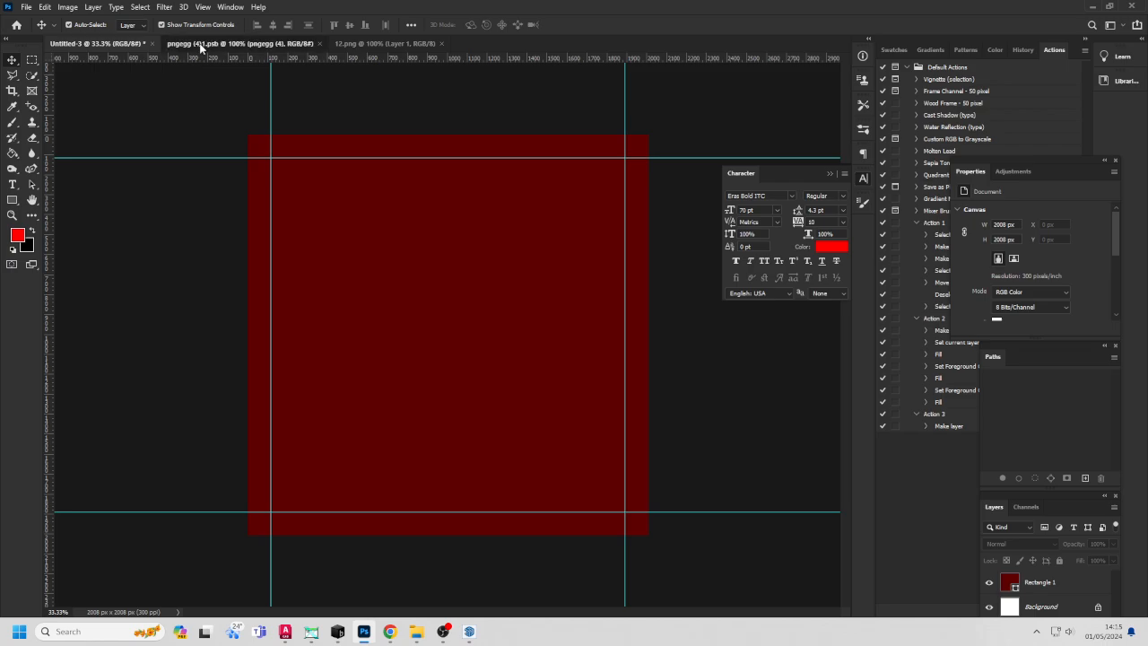
# Copy the yellow jm logo from pngegg (4)1.psb into Untitled-3 and enlarge it to about 162% near the canvas centre
pyautogui.click(200, 44)
pyautogui.moveTo(458, 393); pyautogui.dragTo(484, 403)
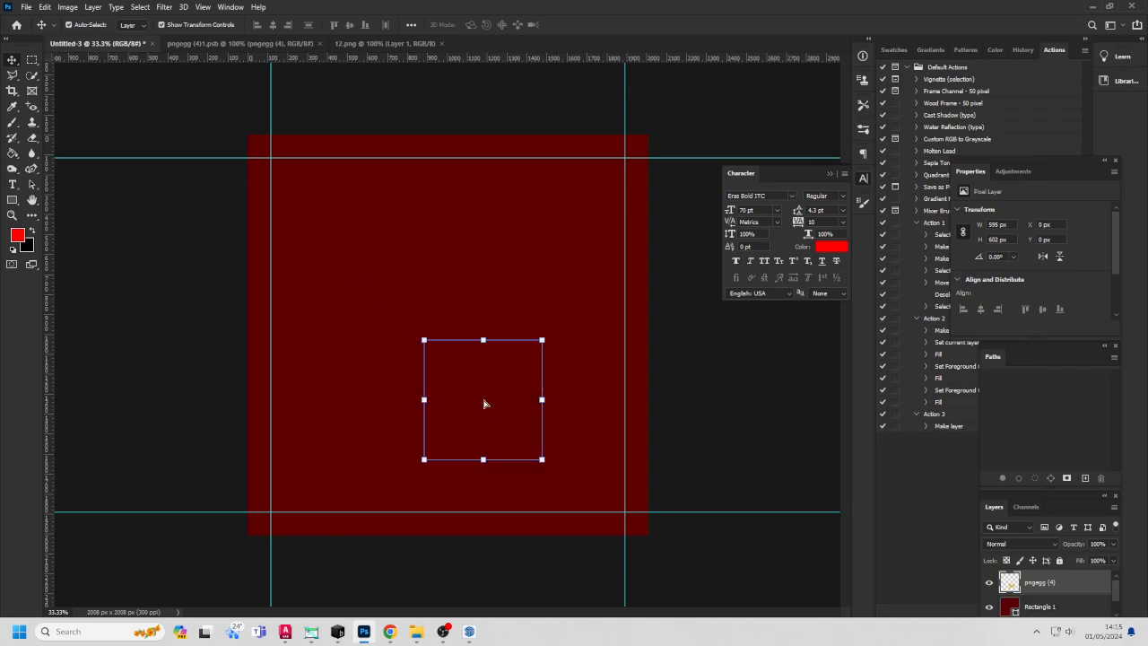
pyautogui.moveTo(544, 458); pyautogui.dragTo(615, 530)
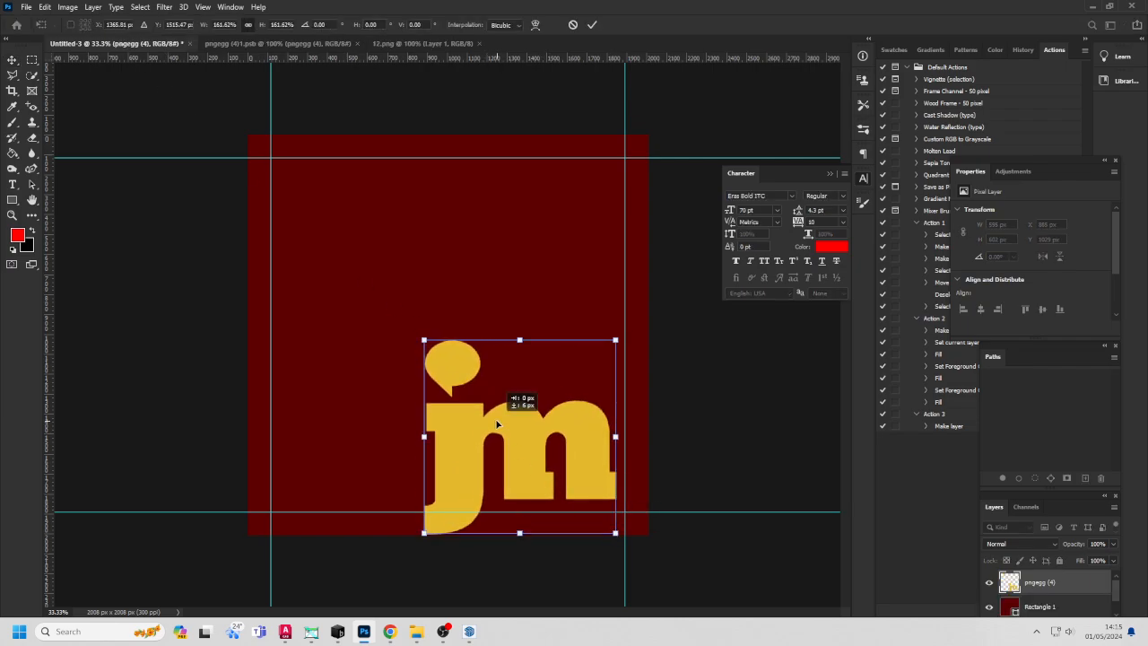
pyautogui.moveTo(496, 425); pyautogui.dragTo(402, 314)
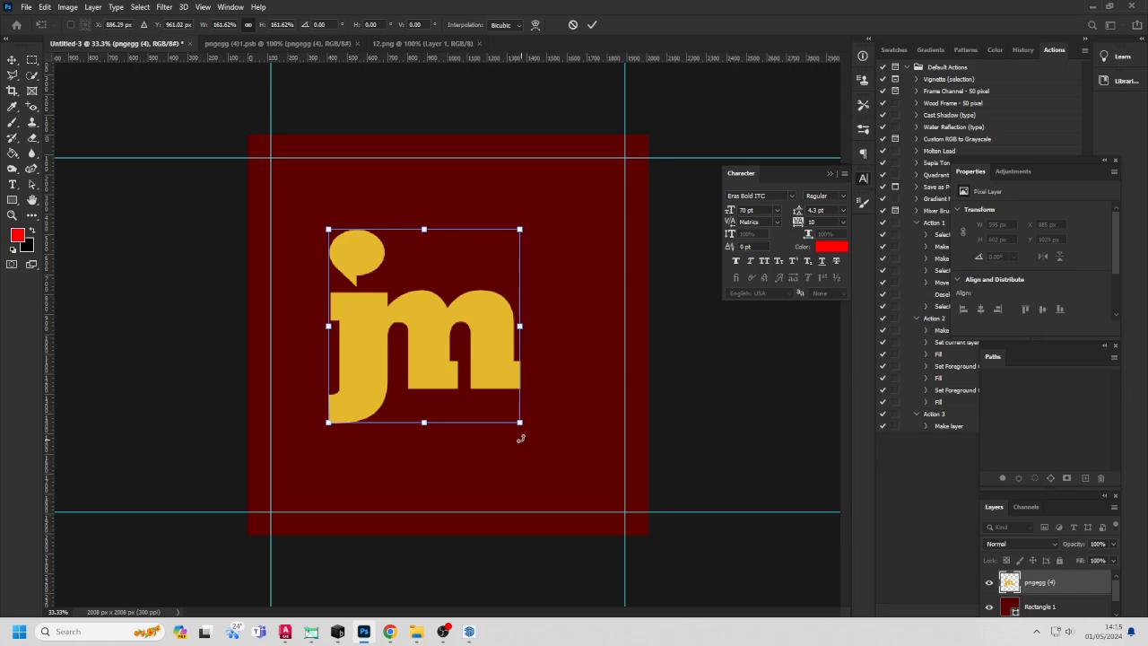
# Scale the jm logo to about 248% and centre it within the margin guides
pyautogui.moveTo(520, 423); pyautogui.dragTo(610, 513)
pyautogui.moveTo(565, 456); pyautogui.dragTo(543, 418)
pyautogui.moveTo(587, 475); pyautogui.dragTo(600, 493)
pyautogui.moveTo(449, 384); pyautogui.dragTo(444, 370)
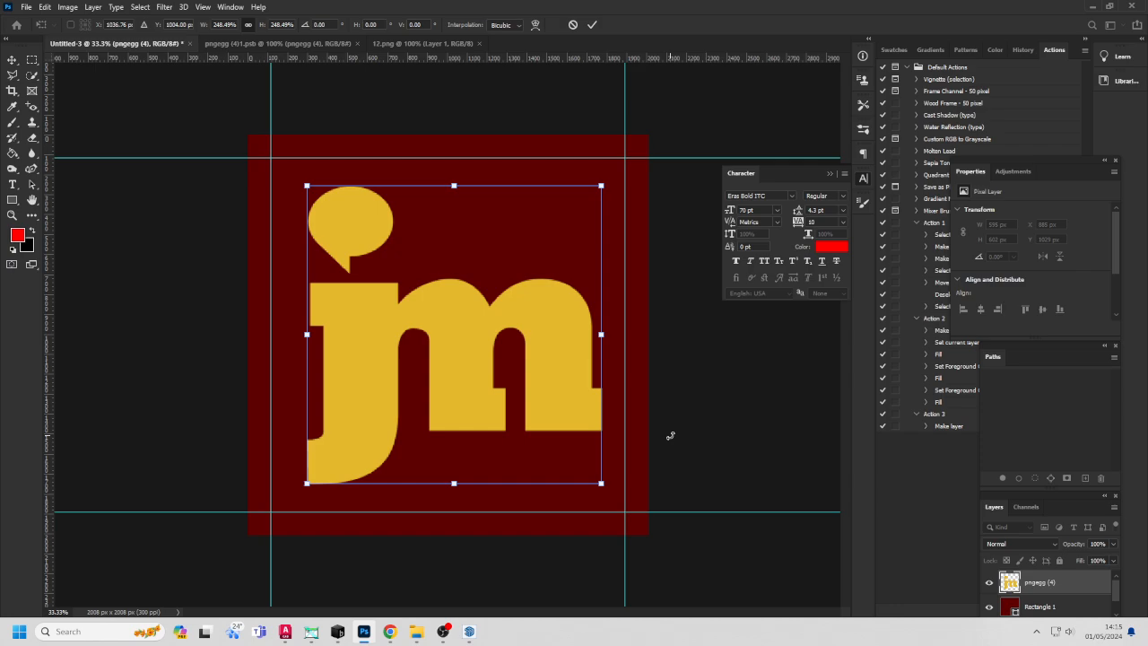
pyautogui.press('Return')
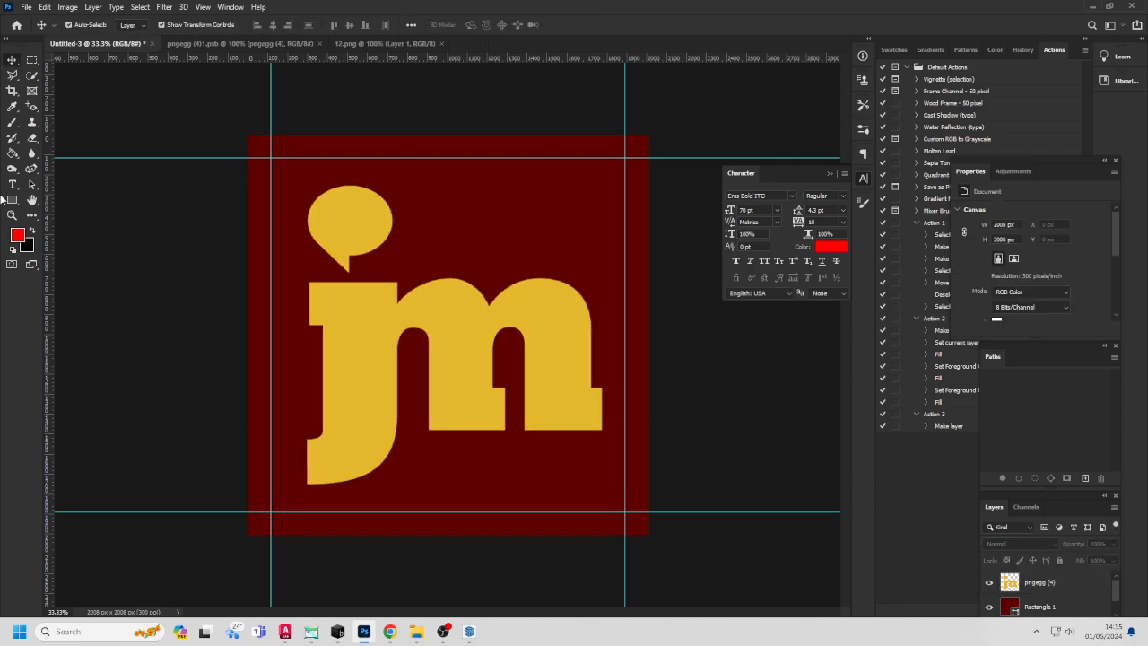
# Select a slanted band across the stem of the letter j with the Polygonal Lasso tool
pyautogui.click(11, 76)
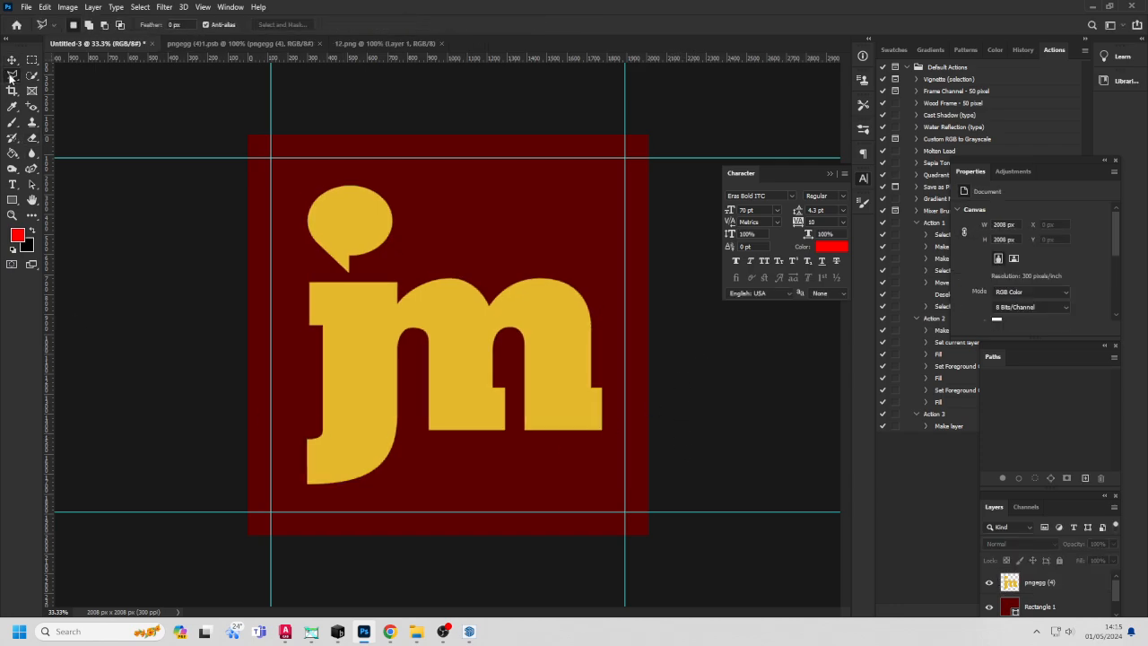
pyautogui.click(303, 381)
pyautogui.click(410, 355)
pyautogui.click(410, 387)
pyautogui.click(311, 413)
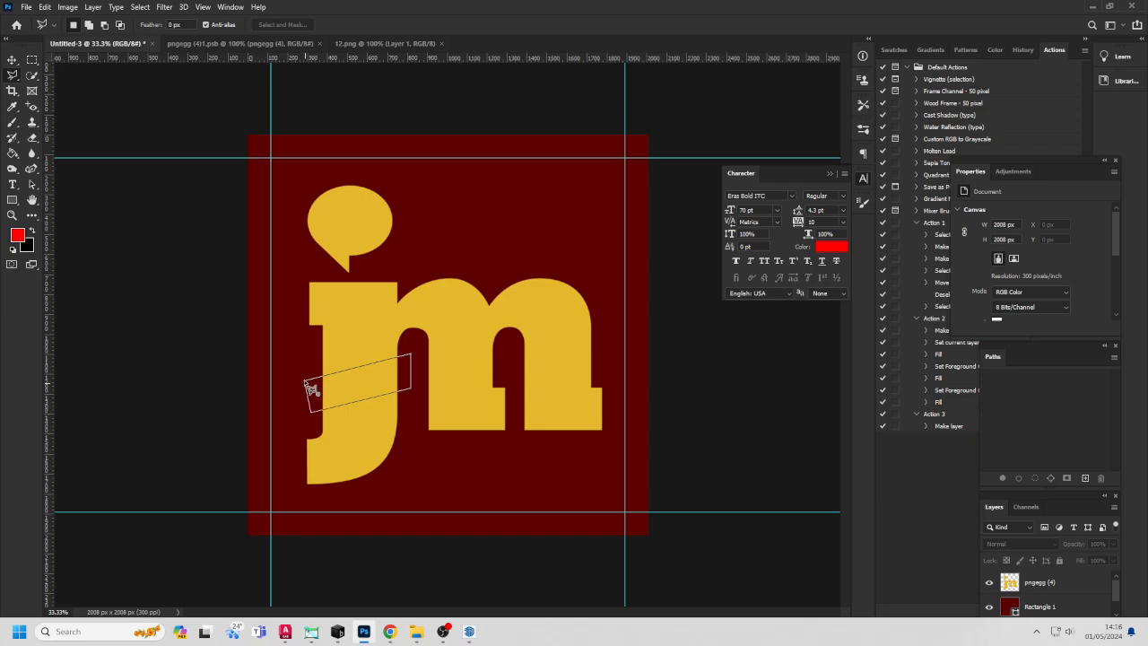
pyautogui.click(307, 382)
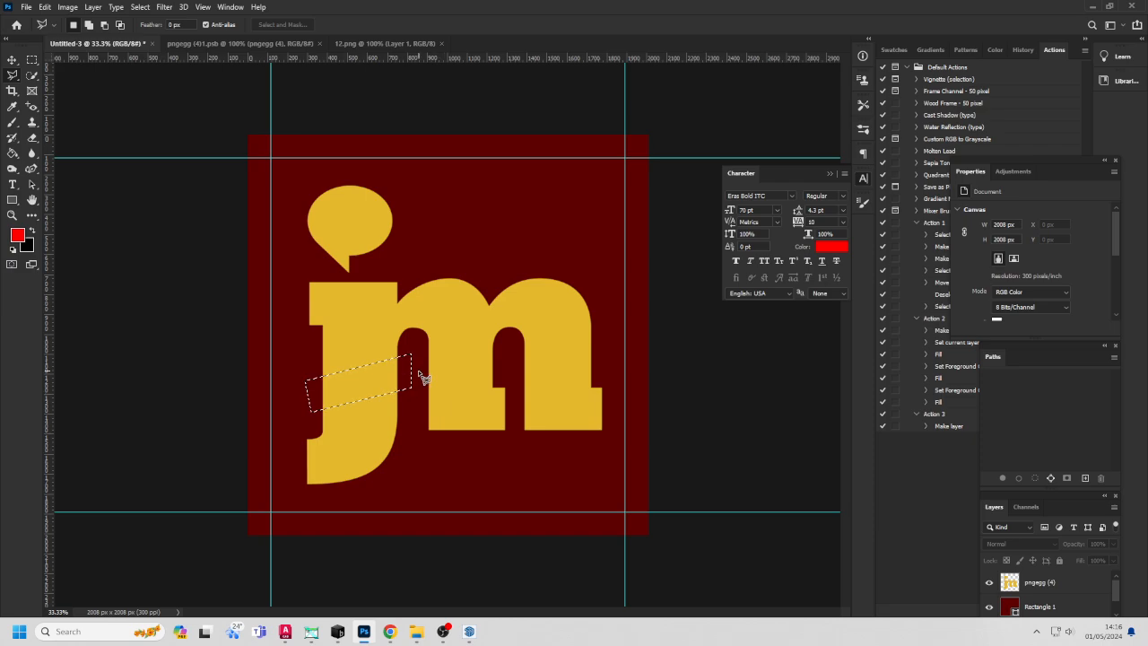
pyautogui.hotkey('ctrl', 'd')
pyautogui.click(308, 391)
pyautogui.click(426, 355)
pyautogui.keyDown('ctrl'); pyautogui.click(426, 347); pyautogui.keyUp('ctrl')
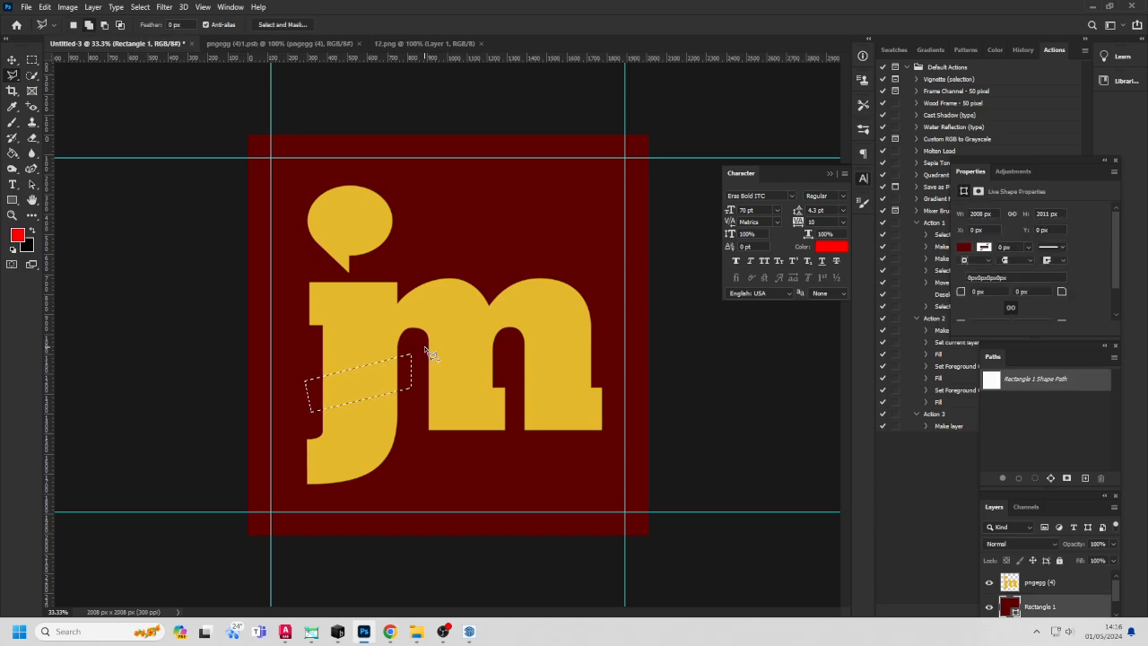
# Add two thin horizontal bands across the two stems of the letter m to the selection
pyautogui.click(426, 347)
pyautogui.click(499, 346)
pyautogui.click(498, 355)
pyautogui.click(427, 351)
pyautogui.click(522, 355)
pyautogui.click(598, 355)
pyautogui.click(598, 364)
pyautogui.click(522, 356)
# Add a layer mask to the jm logo layer from the selection and invert it to cut the bands out
pyautogui.hotkey('alt', ']')
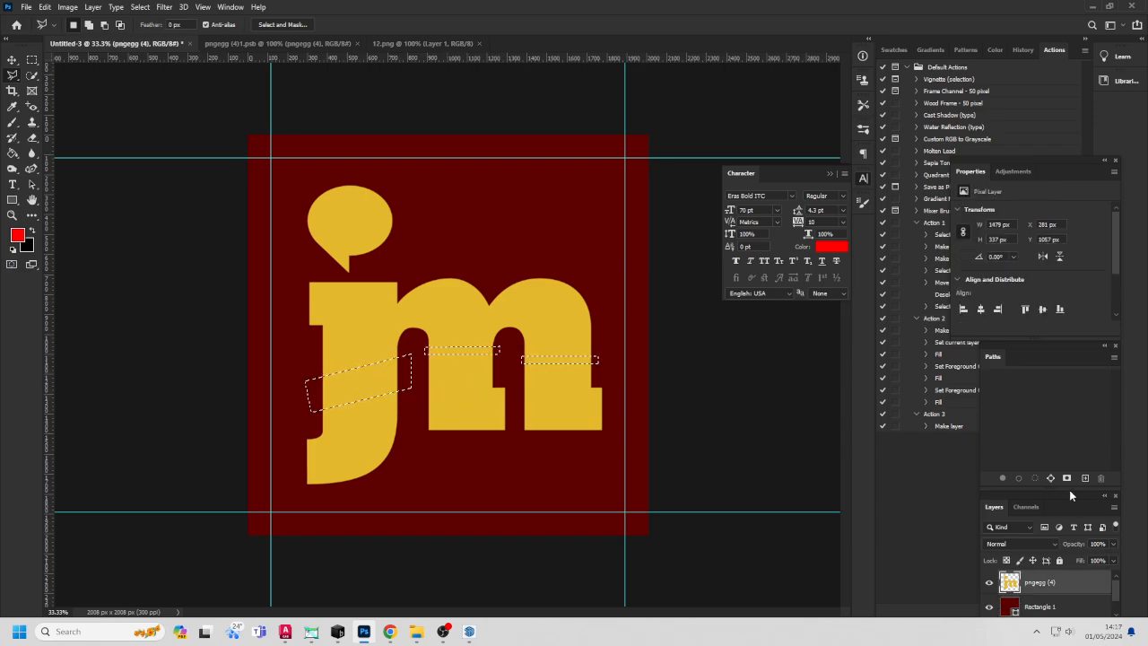
pyautogui.moveTo(1069, 489); pyautogui.dragTo(916, 460)
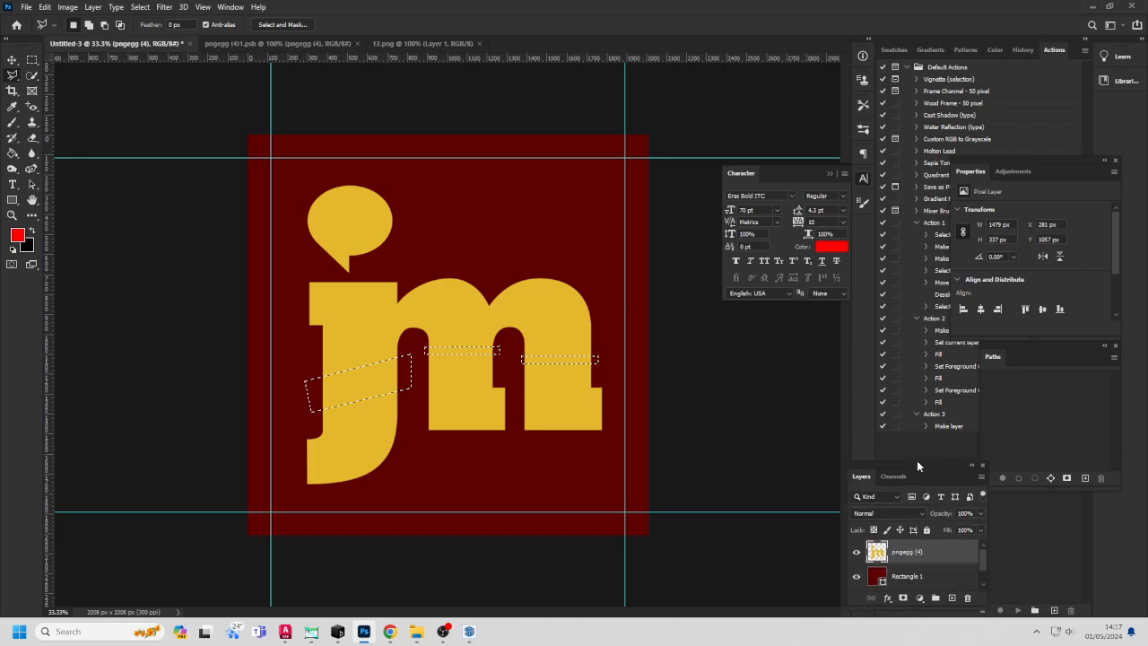
pyautogui.click(902, 597)
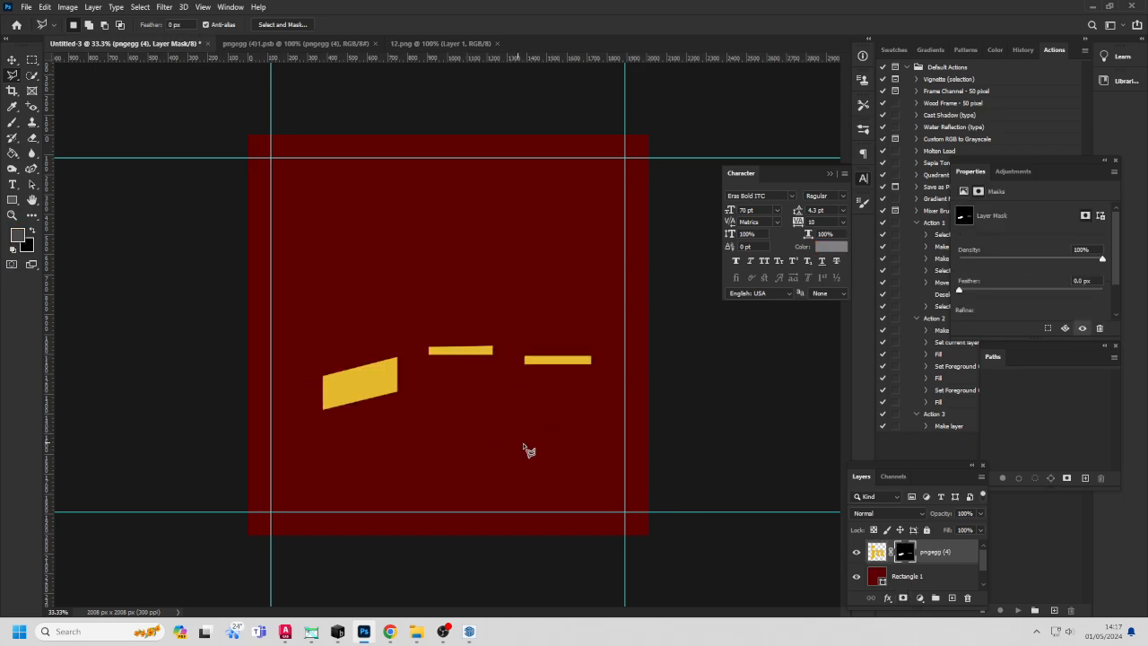
pyautogui.hotkey('ctrl', 'i')
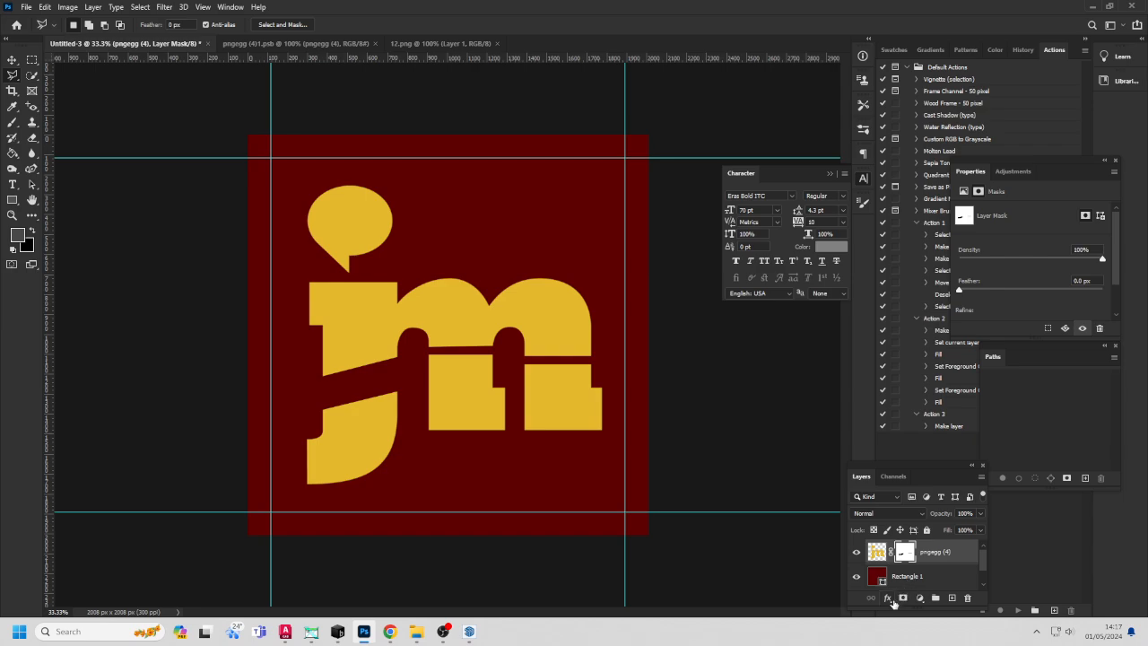
# Copy the weightlifter image from 12.png into Untitled-3 above the jm logo
pyautogui.moveTo(435, 43); pyautogui.dragTo(289, 50)
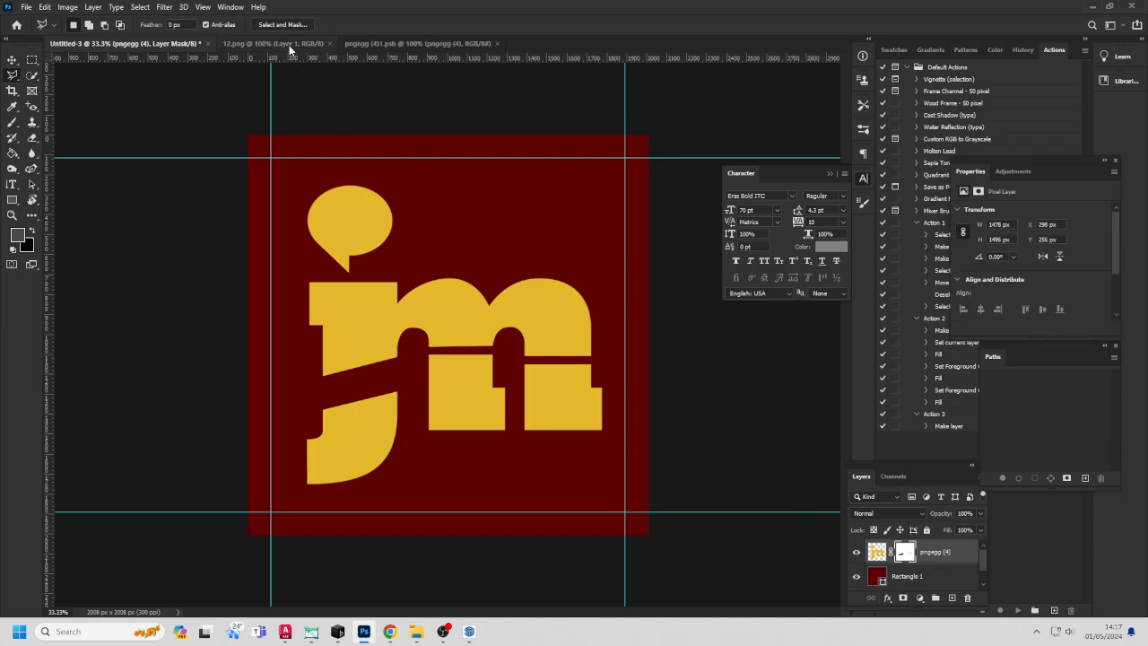
pyautogui.click(289, 45)
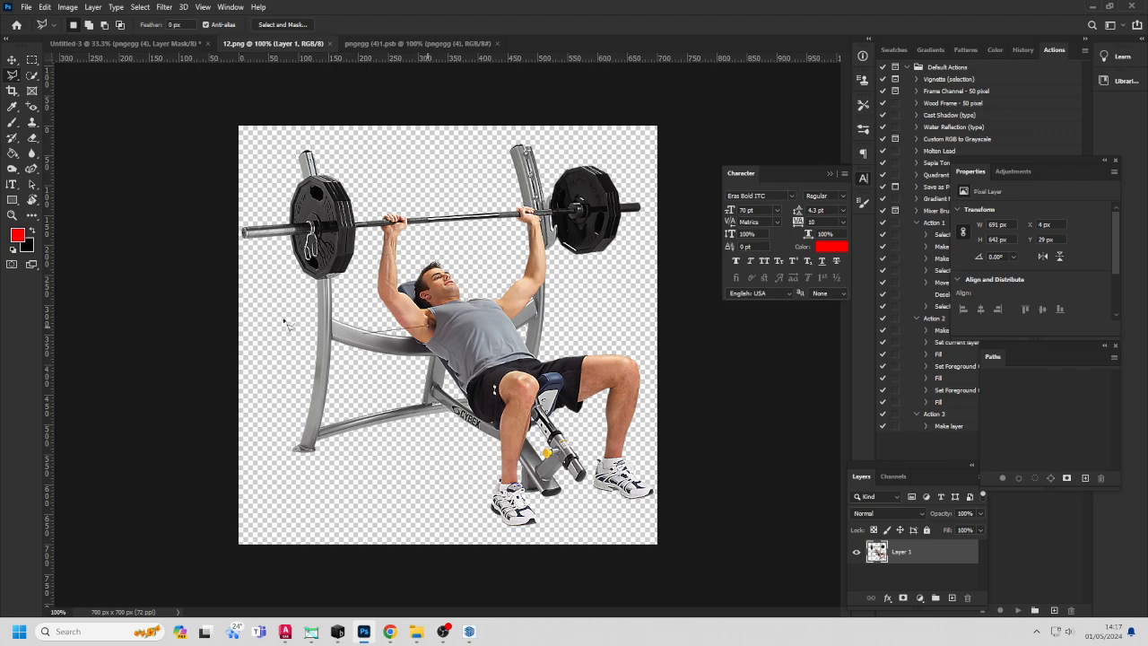
pyautogui.click(12, 60)
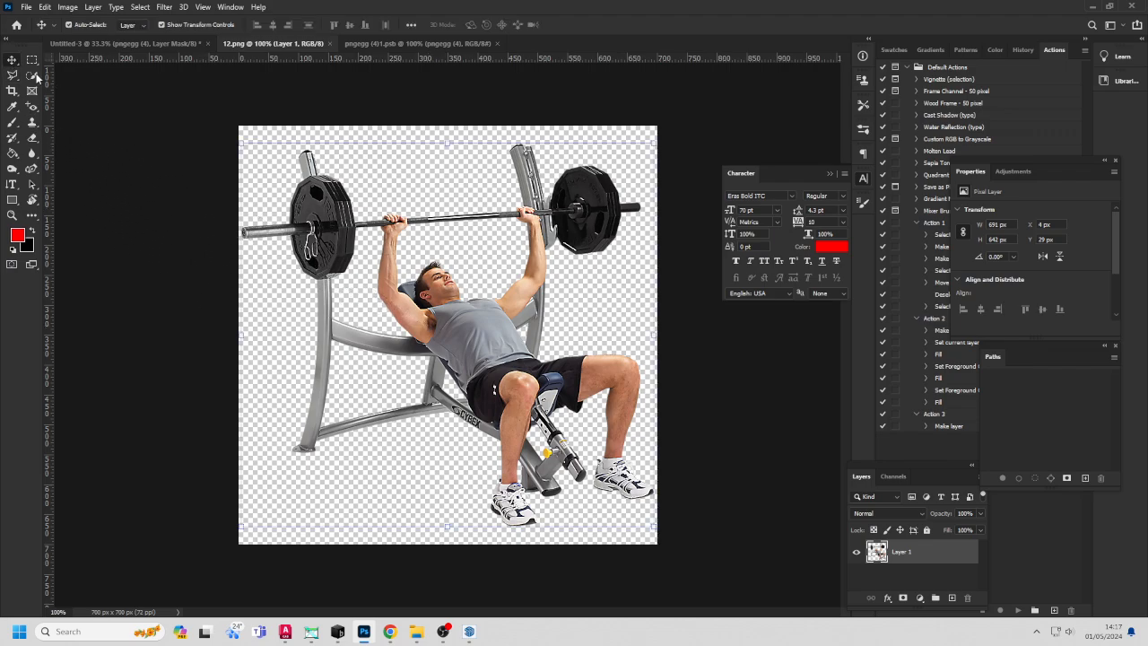
pyautogui.moveTo(475, 329); pyautogui.dragTo(513, 408)
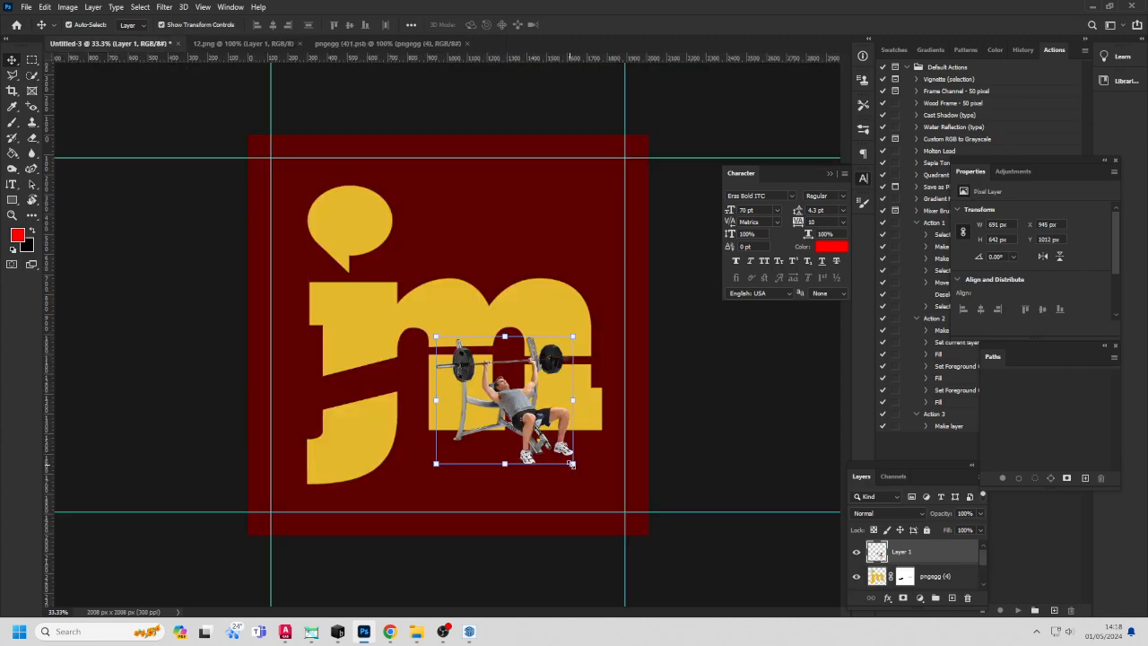
# Scale the weightlifter image to about 189% and centre it over the jm logo
pyautogui.moveTo(573, 465); pyautogui.dragTo(437, 363)
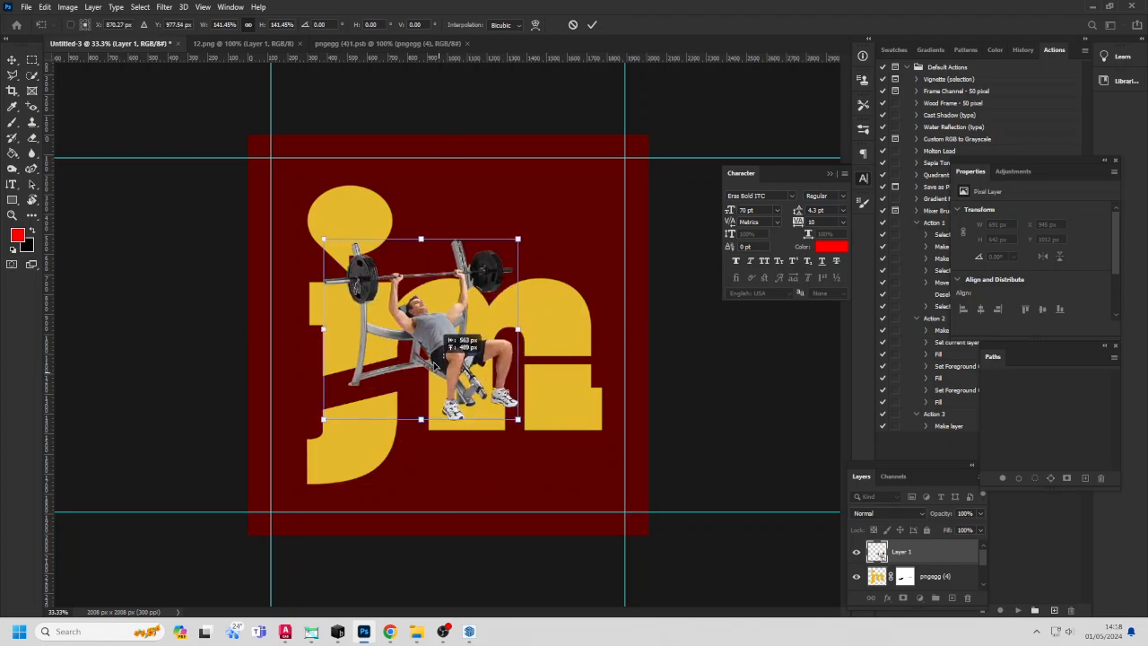
pyautogui.moveTo(518, 420); pyautogui.dragTo(583, 480)
pyautogui.moveTo(504, 389); pyautogui.dragTo(499, 363)
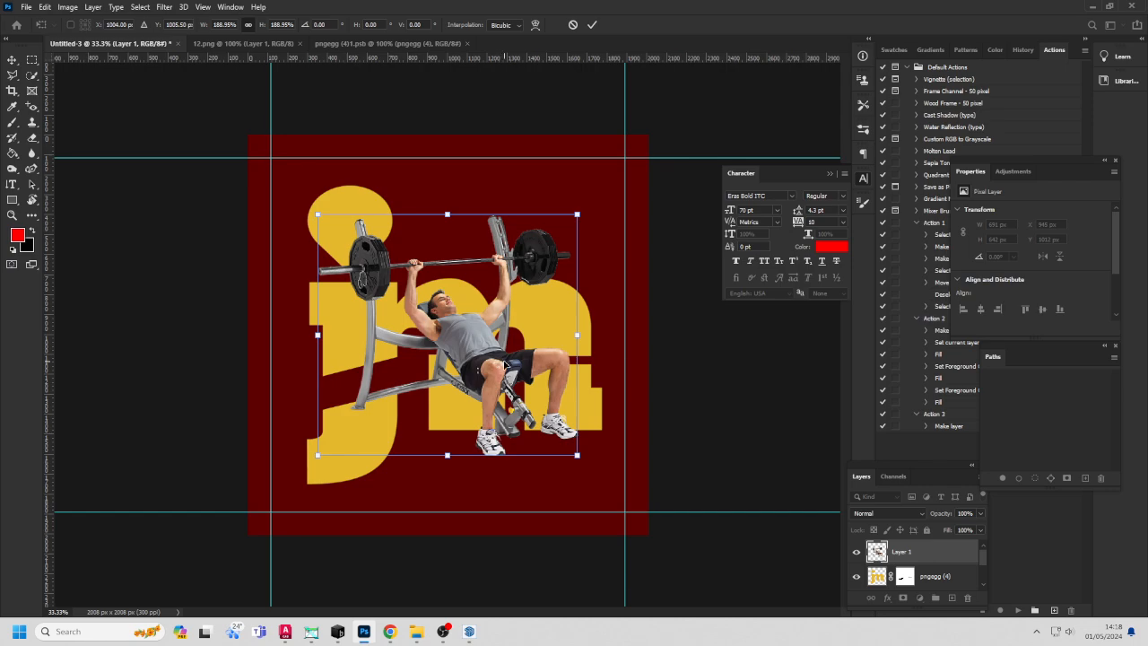
pyautogui.rightClick(505, 363)
# Create a clipping mask that clips the weightlifter layer to the jm logo layer
pyautogui.click(920, 557)
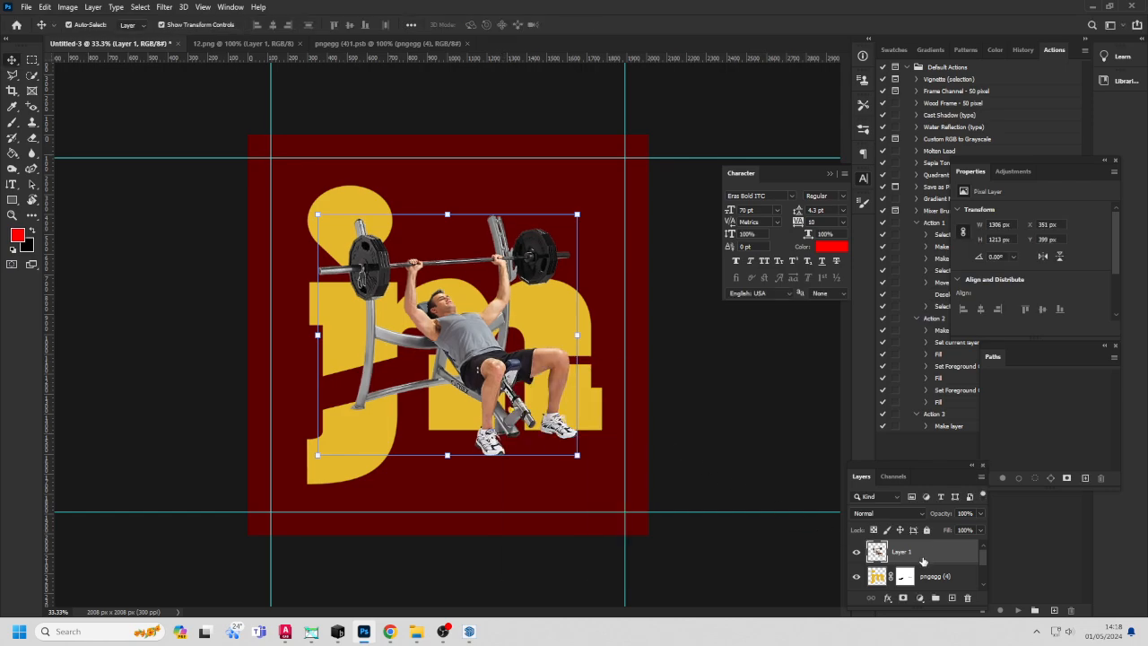
pyautogui.rightClick(924, 560)
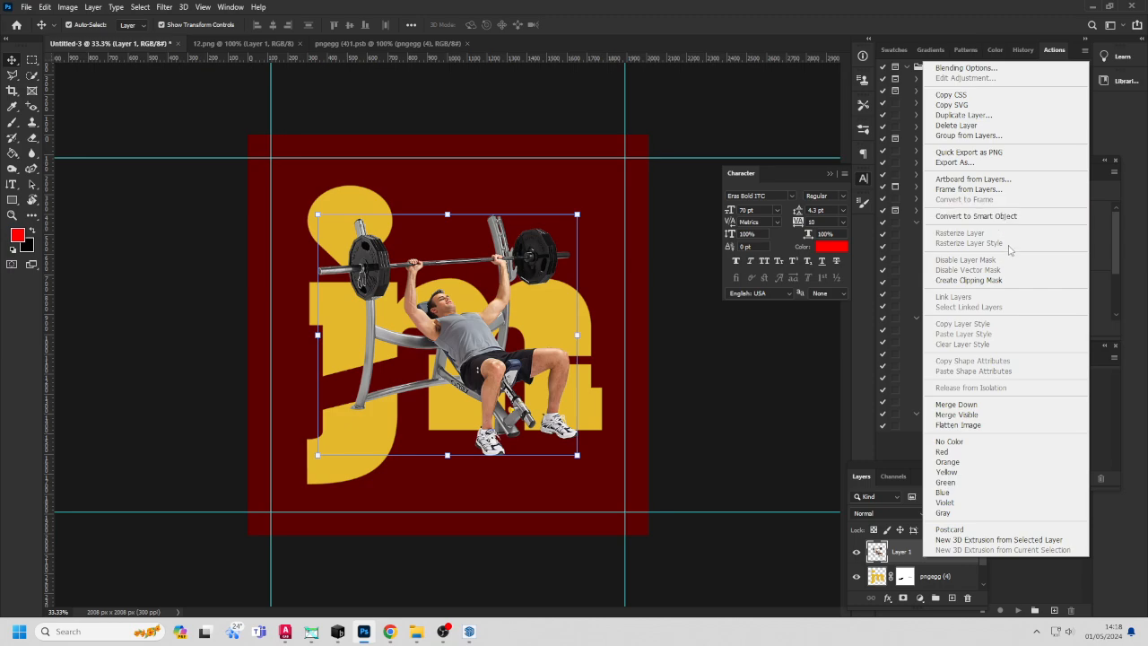
pyautogui.click(1010, 280)
pyautogui.moveTo(465, 317); pyautogui.dragTo(466, 313)
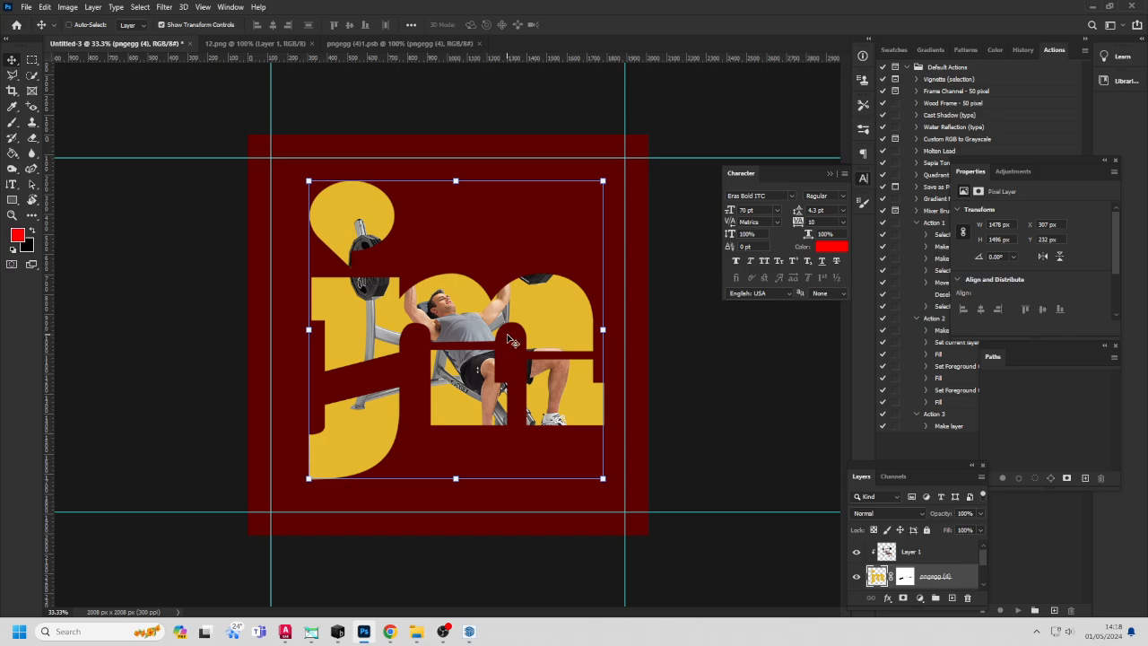
pyautogui.hotkey('ctrl', 'z')
pyautogui.click(668, 389)
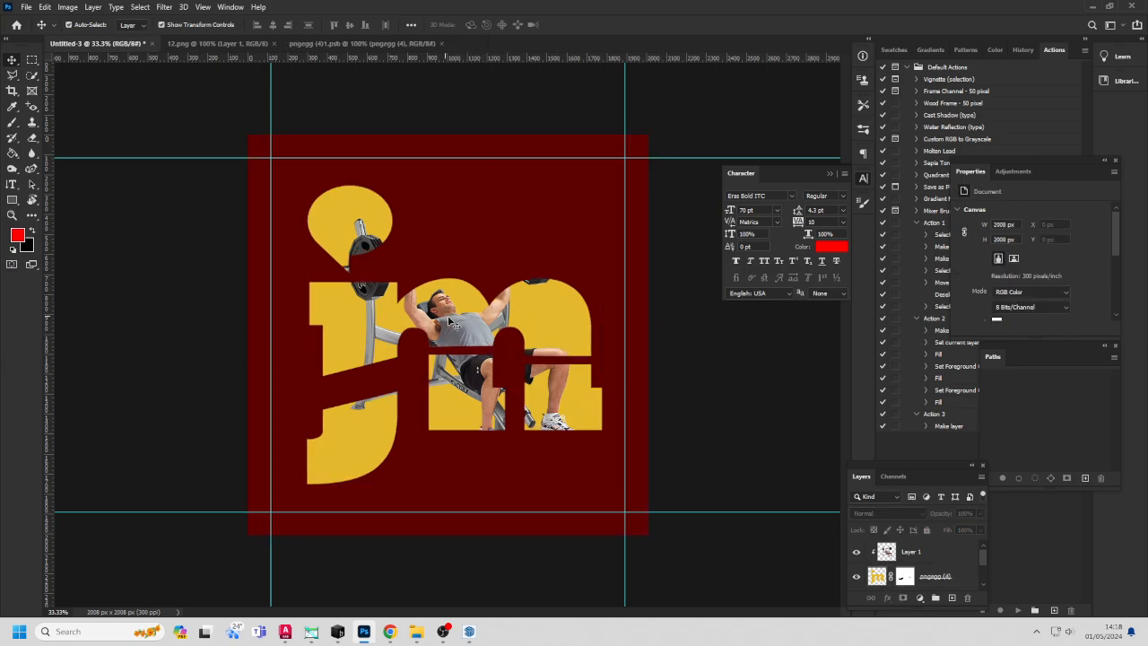
# Scale the clipped weightlifter image to about 105.5% and shift it slightly down within the jm logo
pyautogui.moveTo(462, 333); pyautogui.dragTo(461, 322)
pyautogui.moveTo(578, 444); pyautogui.dragTo(591, 459)
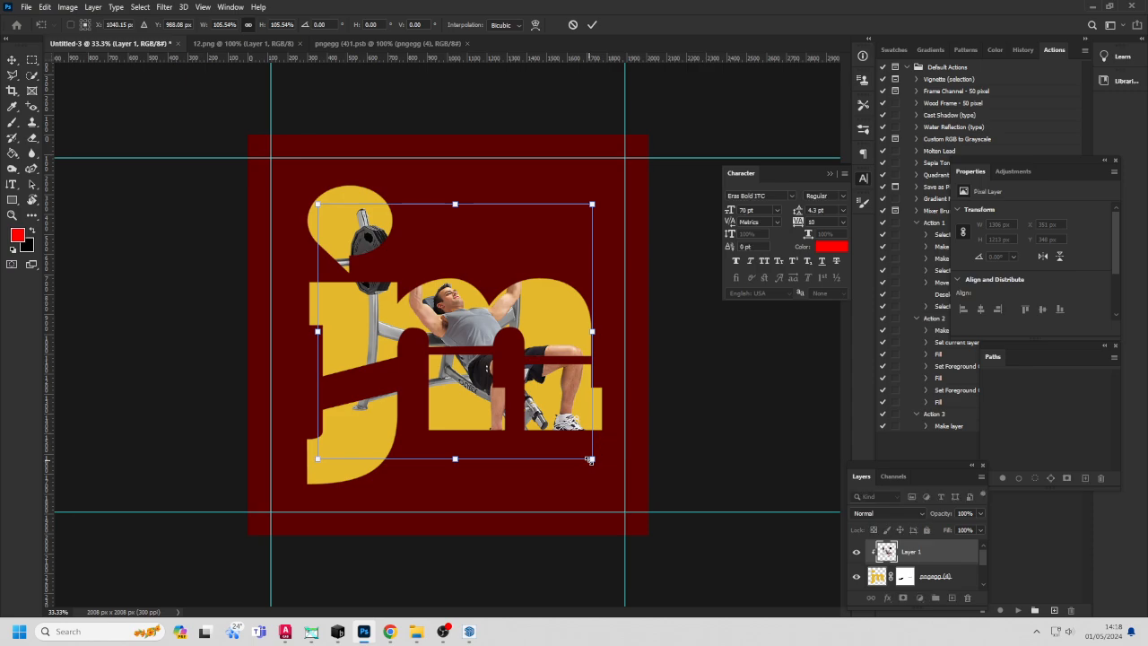
pyautogui.moveTo(482, 330); pyautogui.dragTo(479, 344)
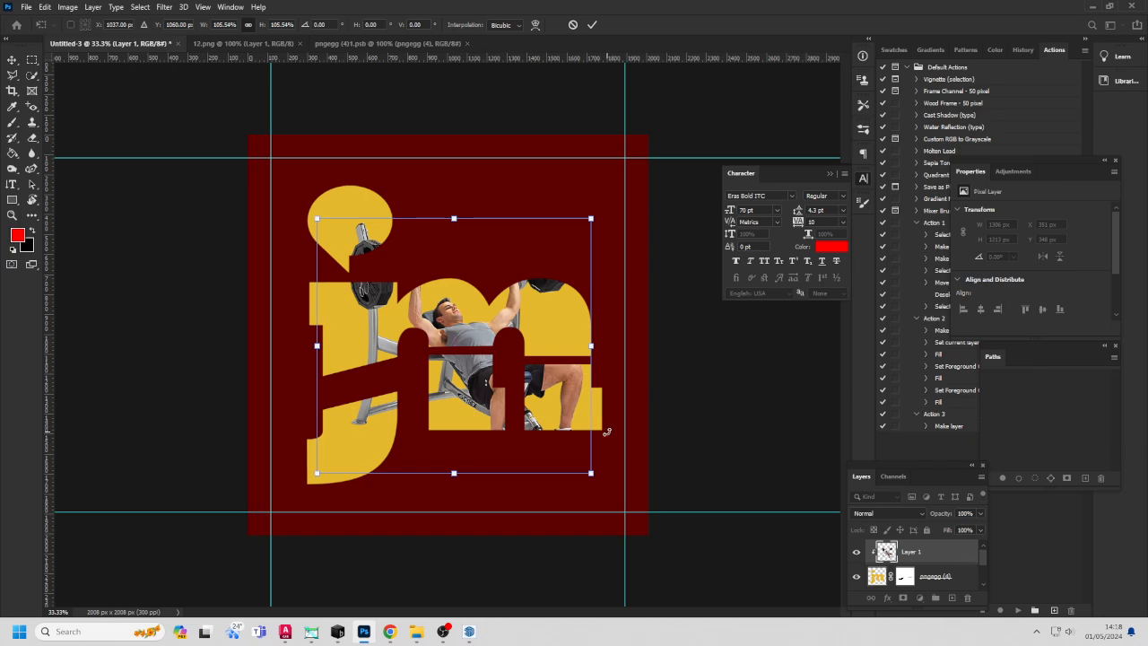
pyautogui.press('Return')
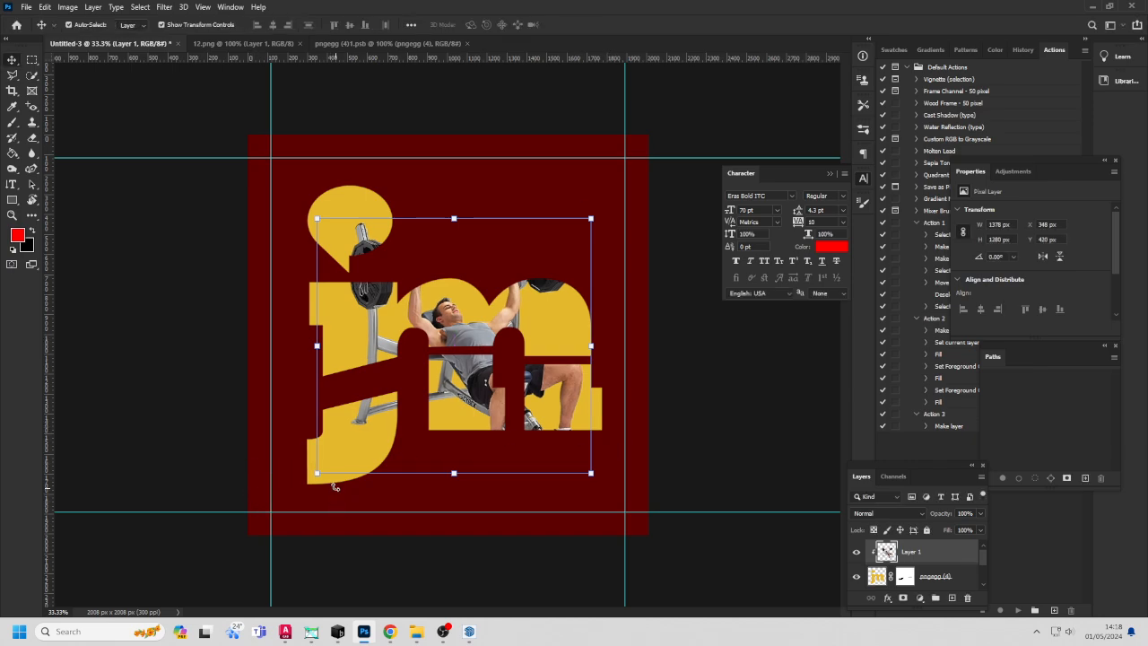
# Stretch the jm logo's height to about 109% and move it up about 67 px to centre it vertically
pyautogui.hotkey('ctrl', 't')
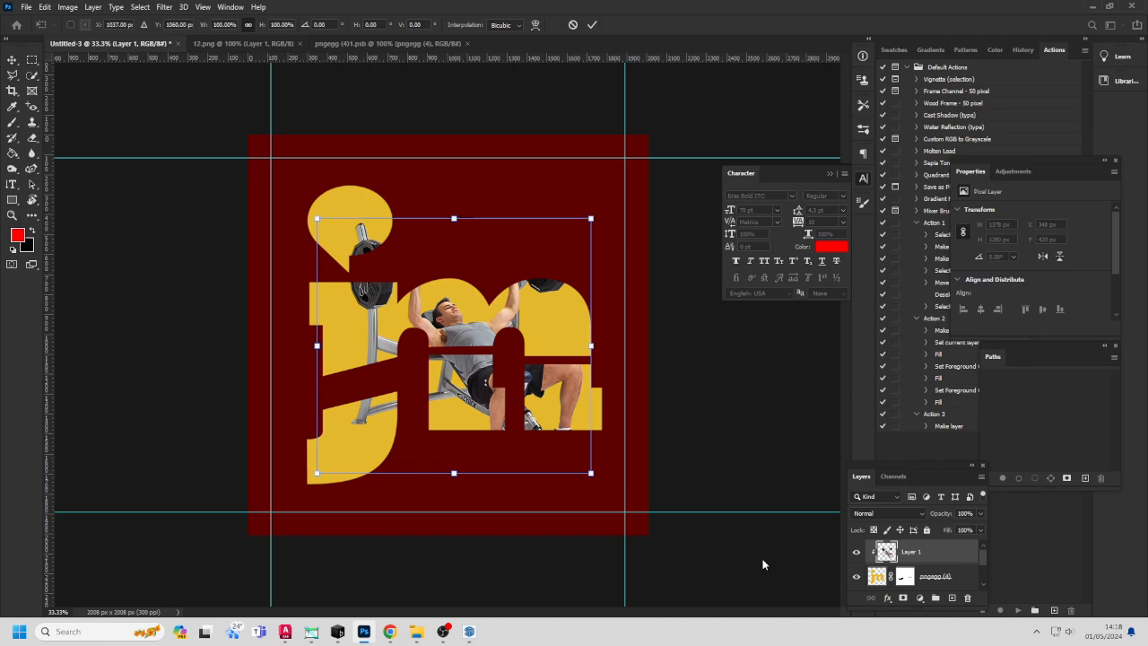
pyautogui.click(932, 580)
pyautogui.moveTo(453, 487); pyautogui.dragTo(458, 517)
pyautogui.moveTo(353, 214); pyautogui.dragTo(352, 199)
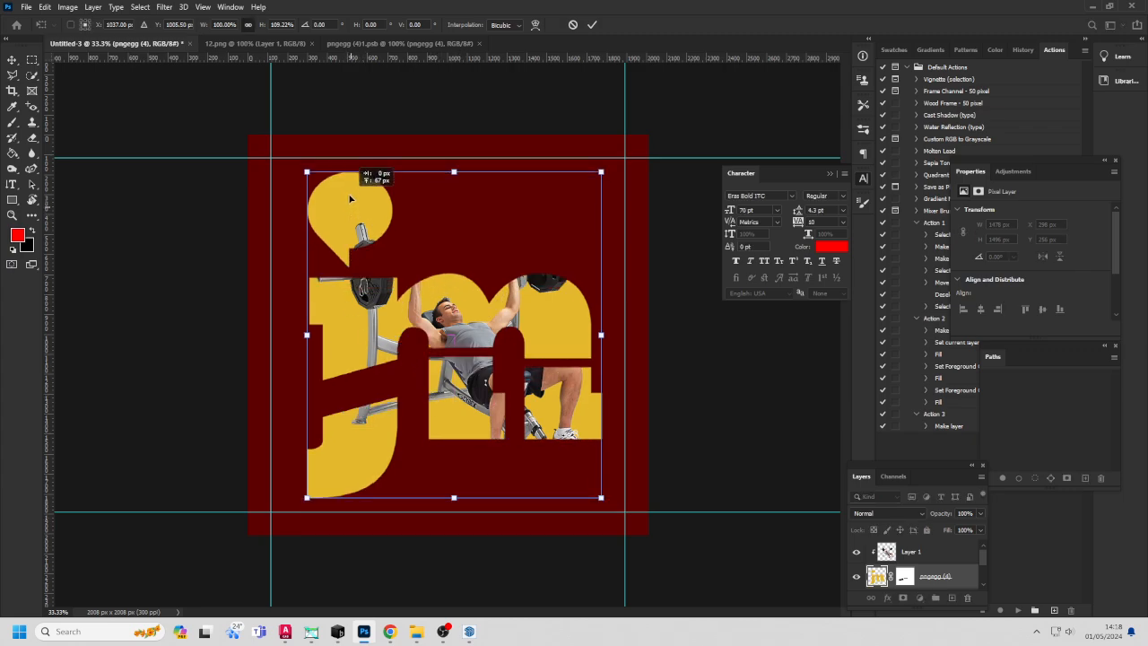
# Reposition the weightlifter layer slightly to the left over the logo and widen it to about 1421 px
pyautogui.click(940, 558)
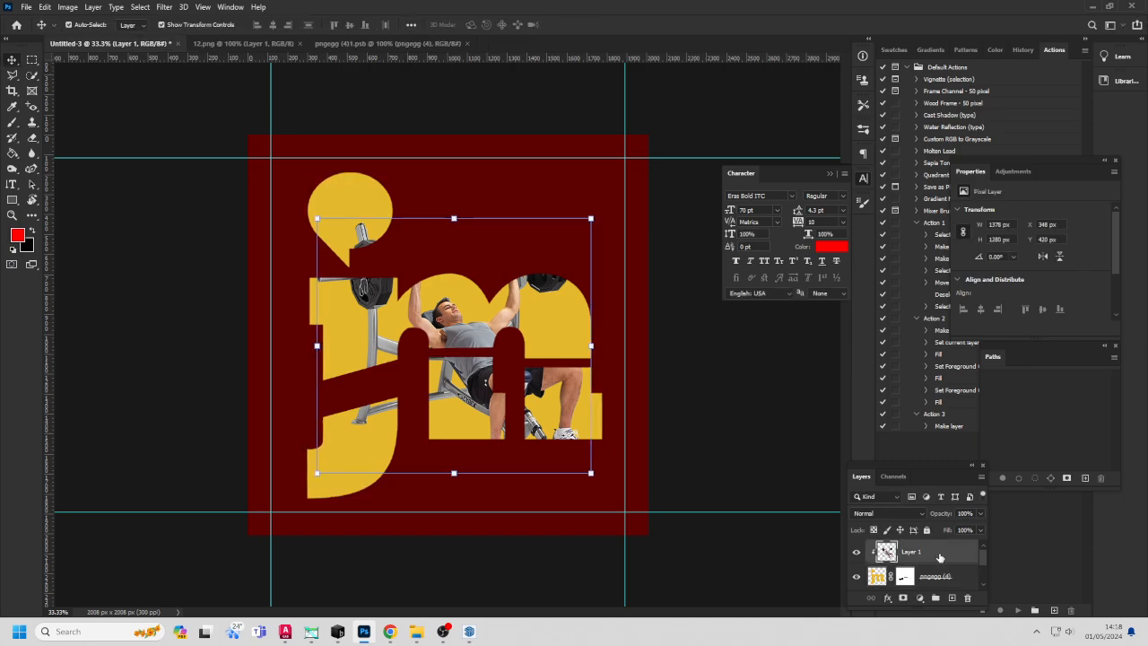
pyautogui.moveTo(550, 365); pyautogui.dragTo(546, 382)
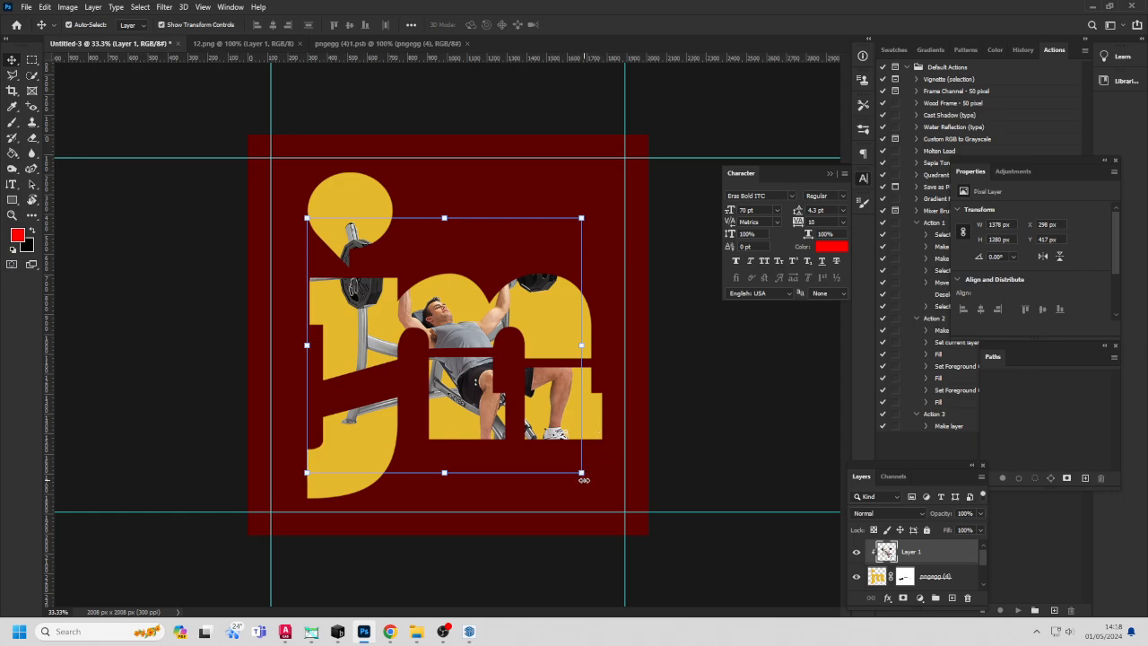
pyautogui.moveTo(584, 480); pyautogui.dragTo(592, 473)
pyautogui.press('Return')
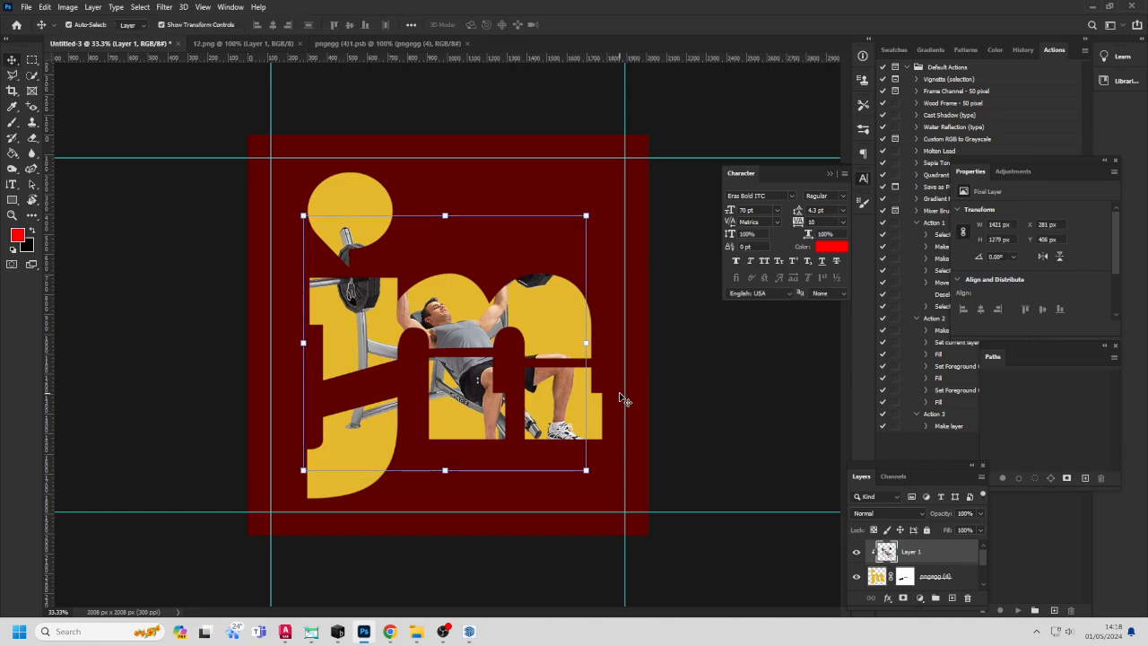
pyautogui.click(721, 366)
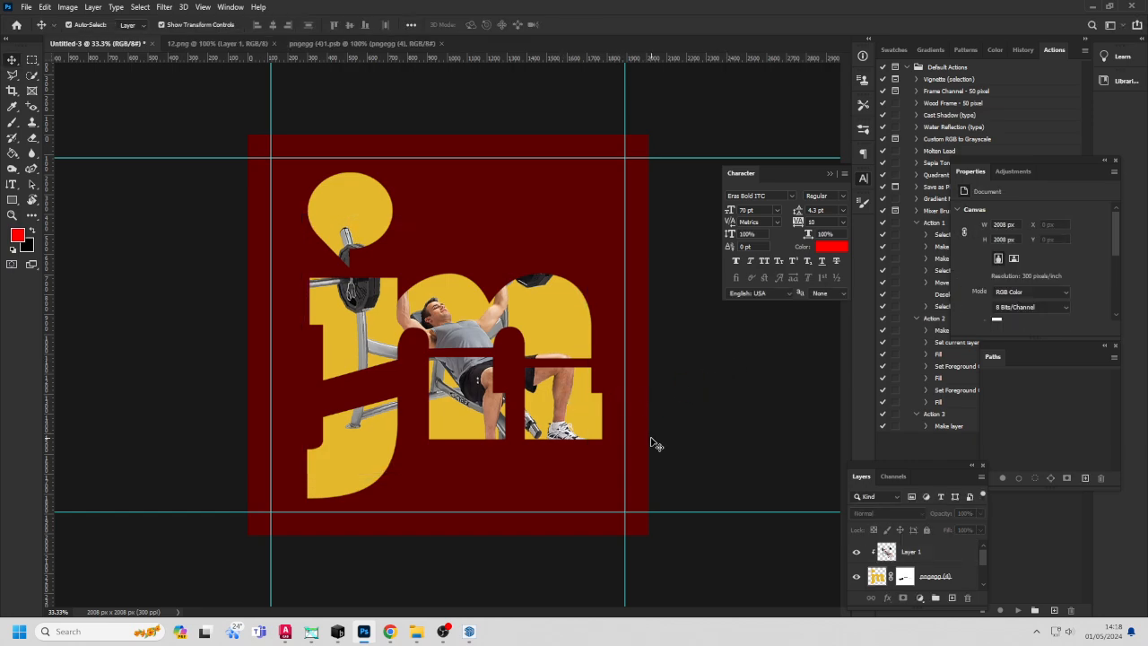
# Apply a Bevel & Emboss layer style with its default settings to the jm logo layer
pyautogui.click(960, 583)
pyautogui.click(888, 598)
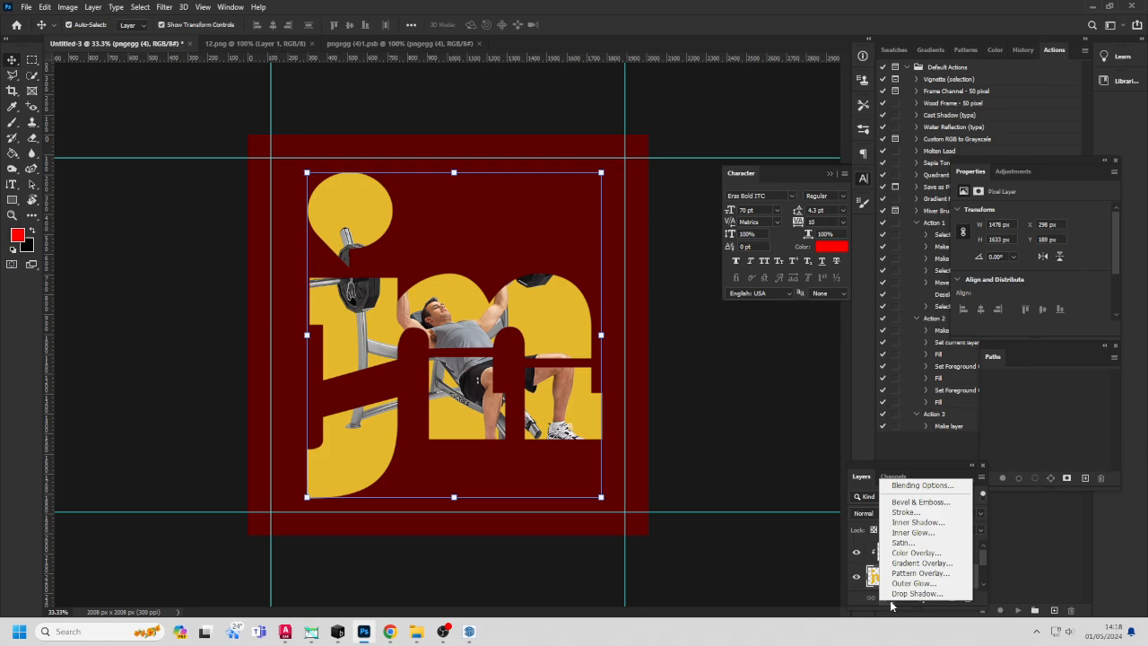
pyautogui.click(924, 488)
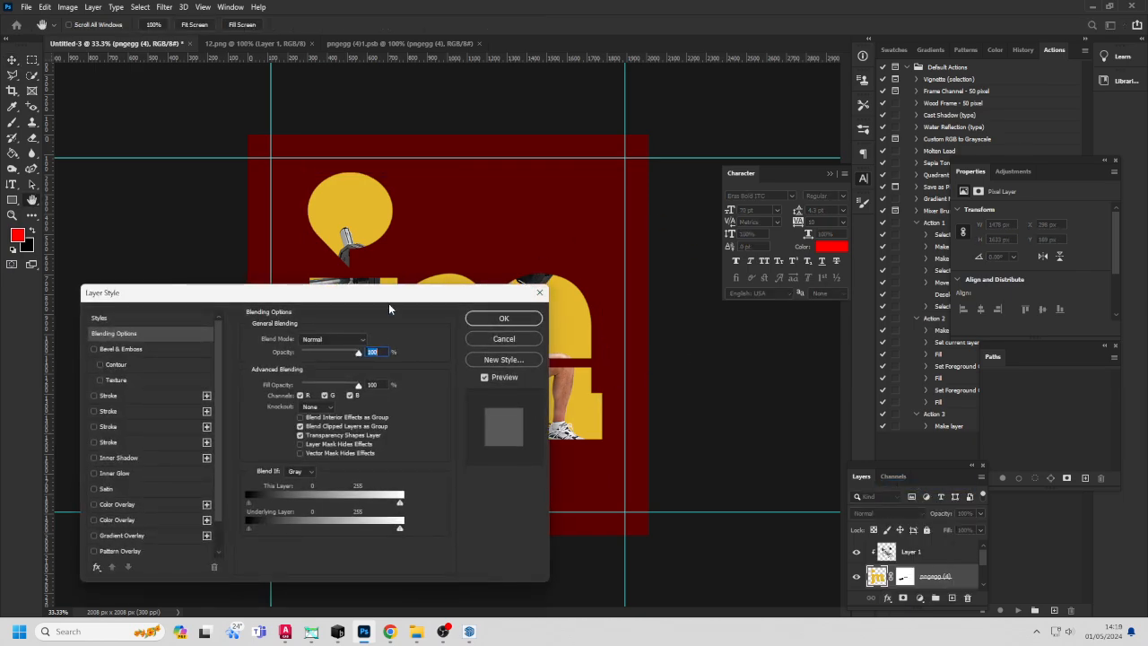
pyautogui.moveTo(388, 299); pyautogui.dragTo(899, 158)
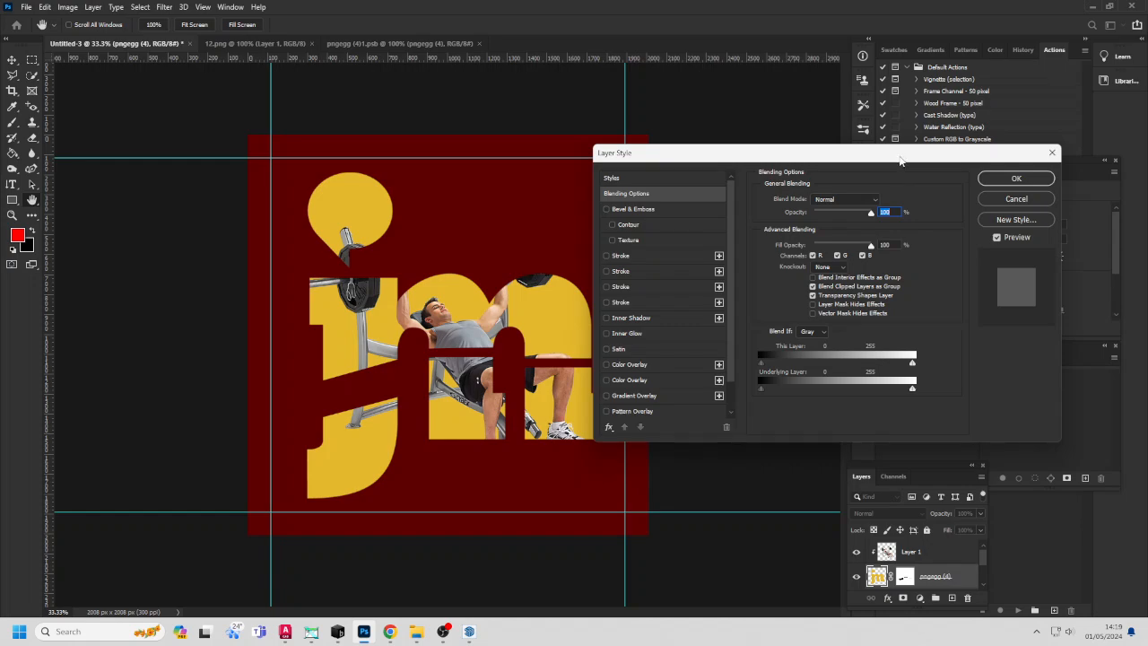
pyautogui.click(606, 209)
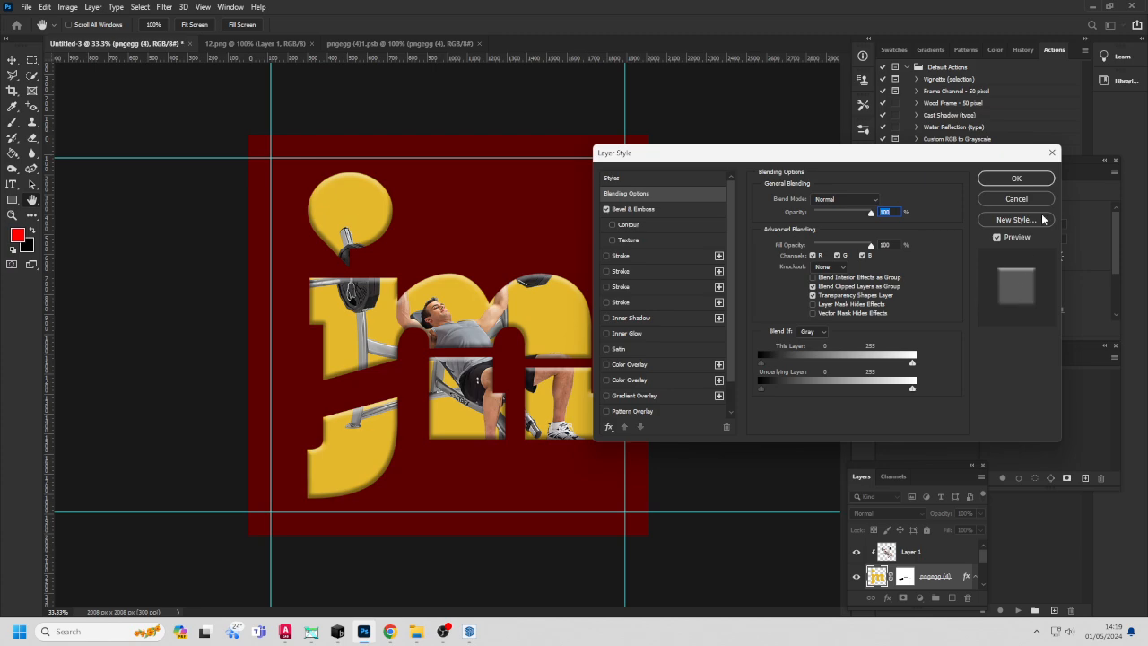
pyautogui.click(1016, 179)
pyautogui.click(717, 358)
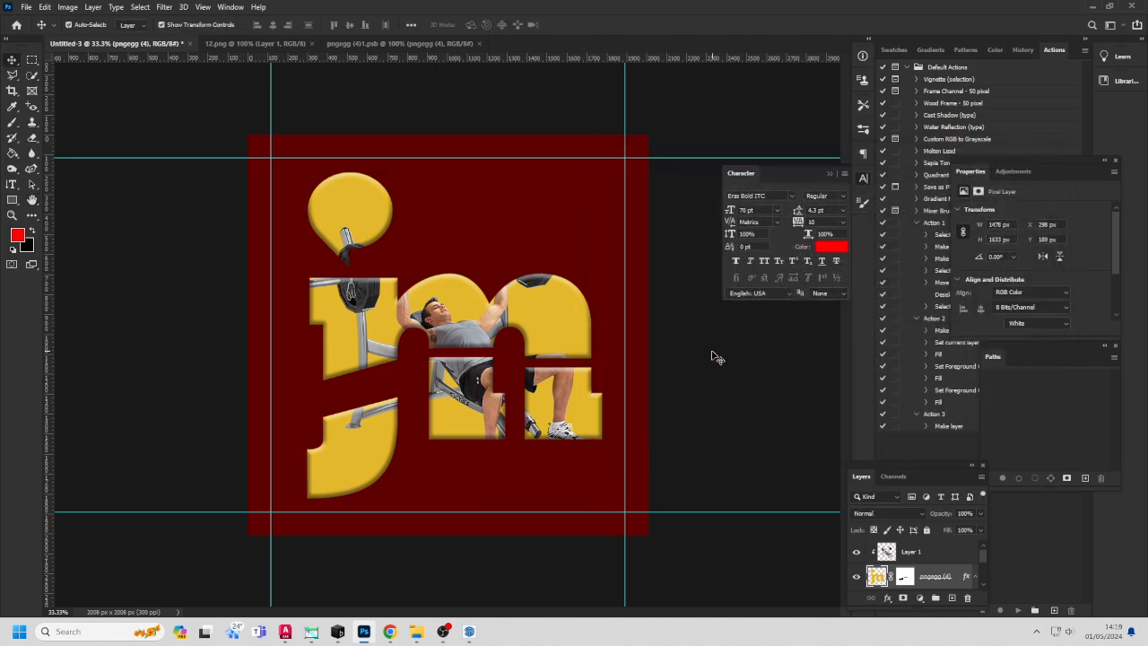